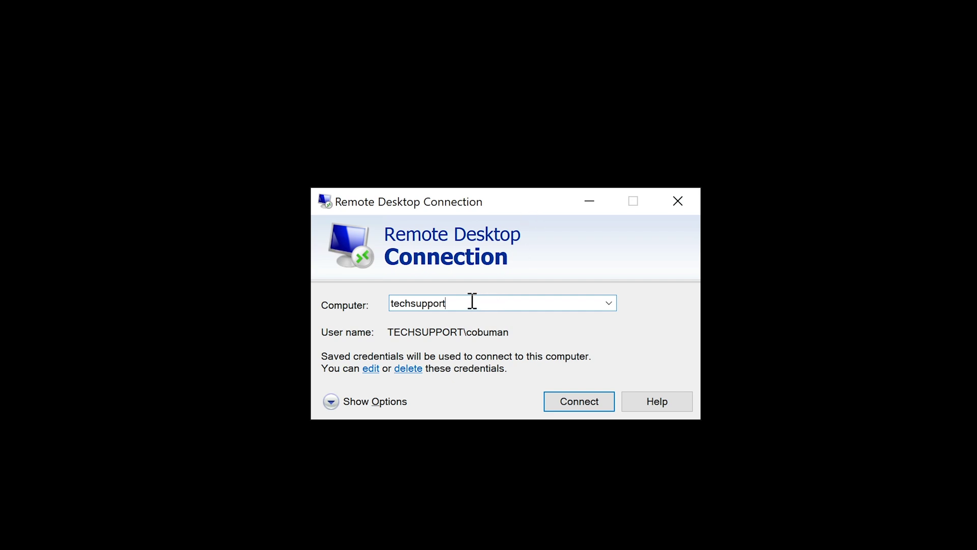
Try to connect to the computer techsupport through Remote Desktop Connection with the saved credentials.
drag(471, 301, 380, 307)
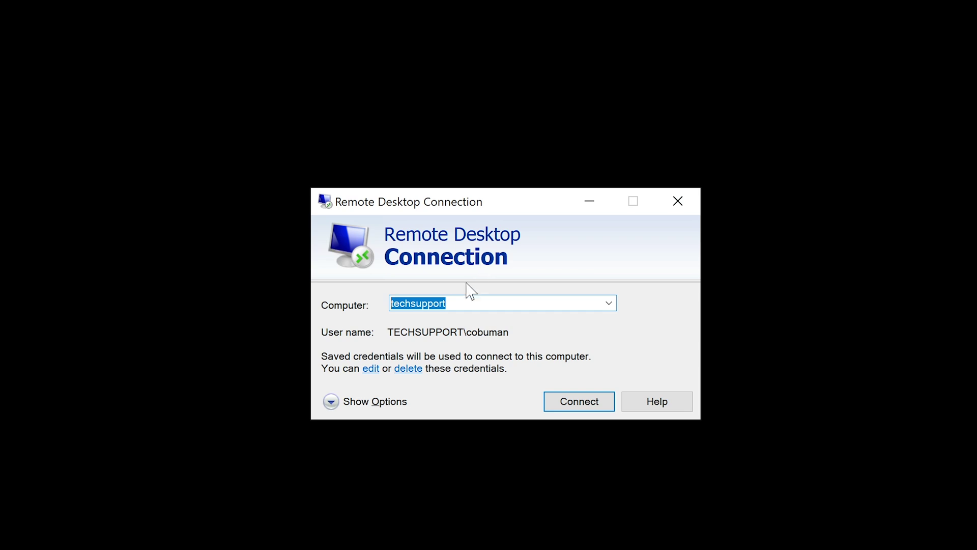
click(579, 402)
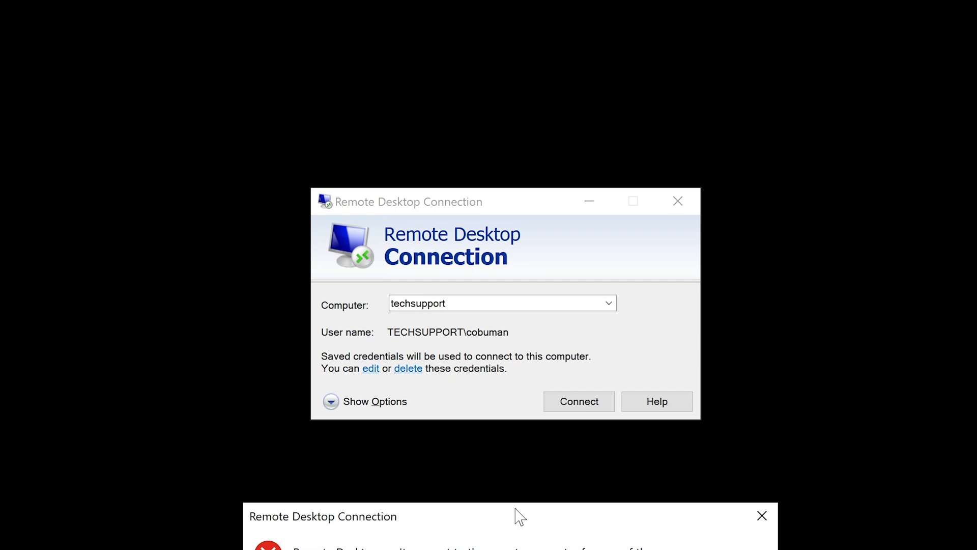
drag(519, 517, 504, 322)
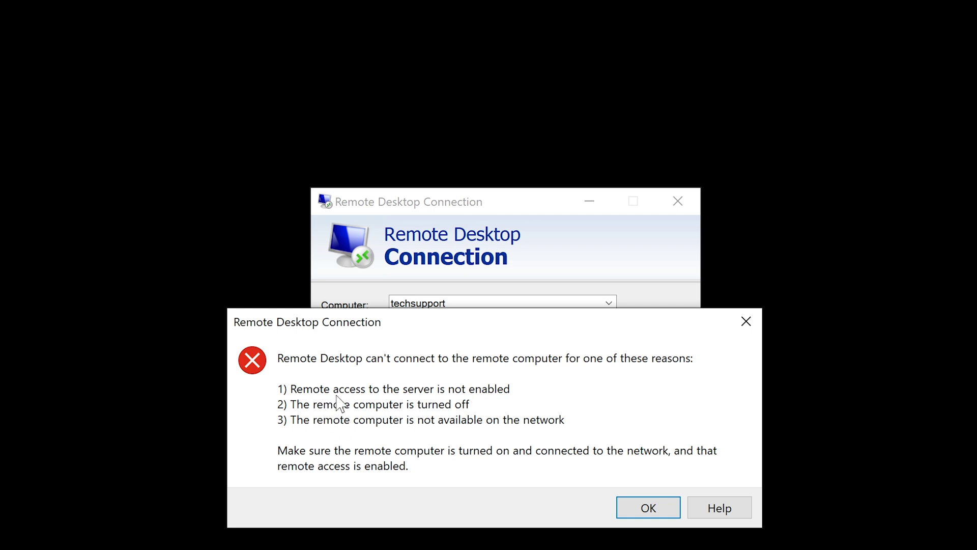
drag(633, 321, 635, 341)
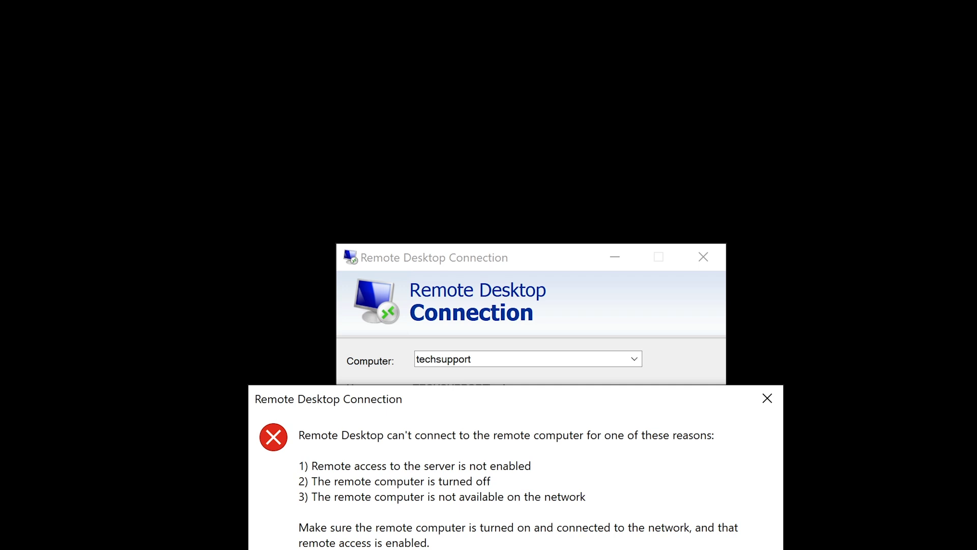
Switch to Dameware Mini Remote Control and look at the Wake On LAN settings for techsupport.
drag(611, 308, 586, 46)
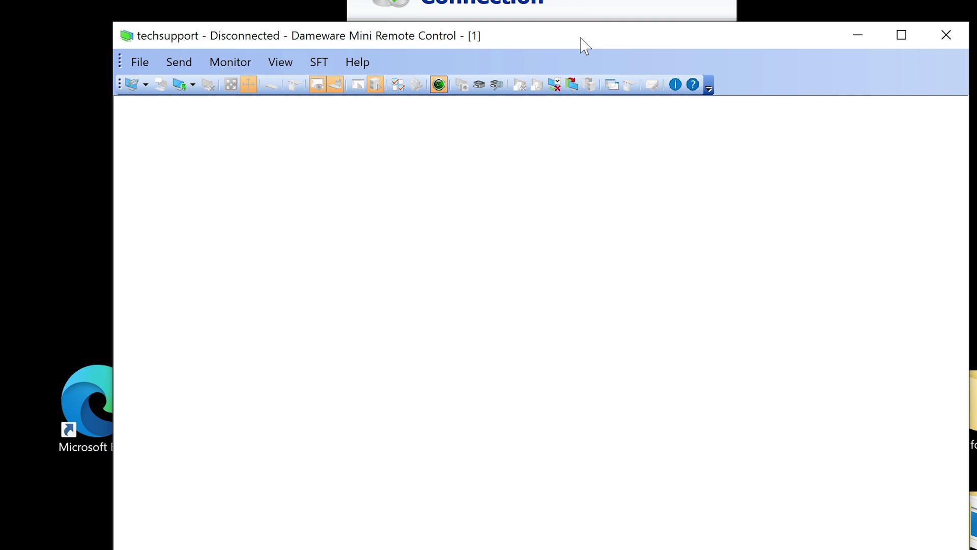
click(186, 74)
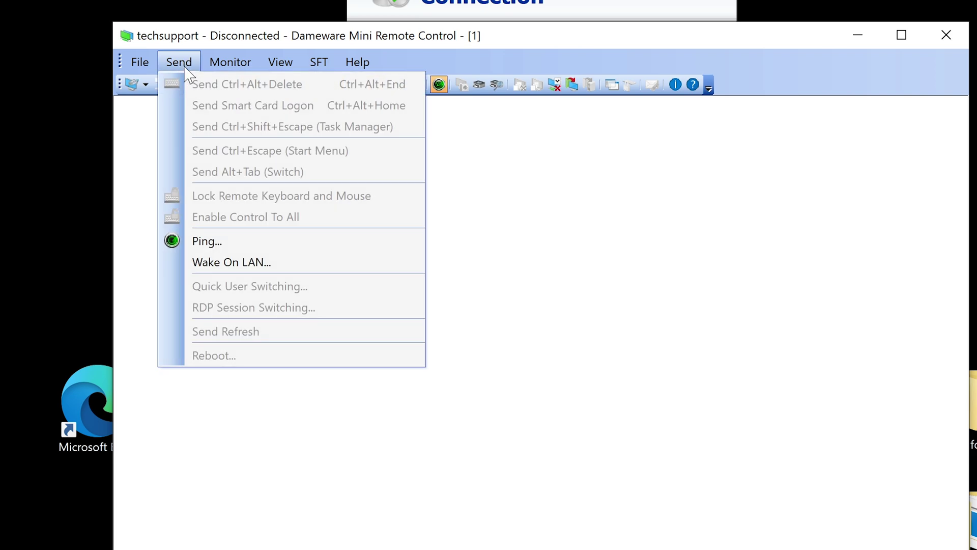
click(236, 269)
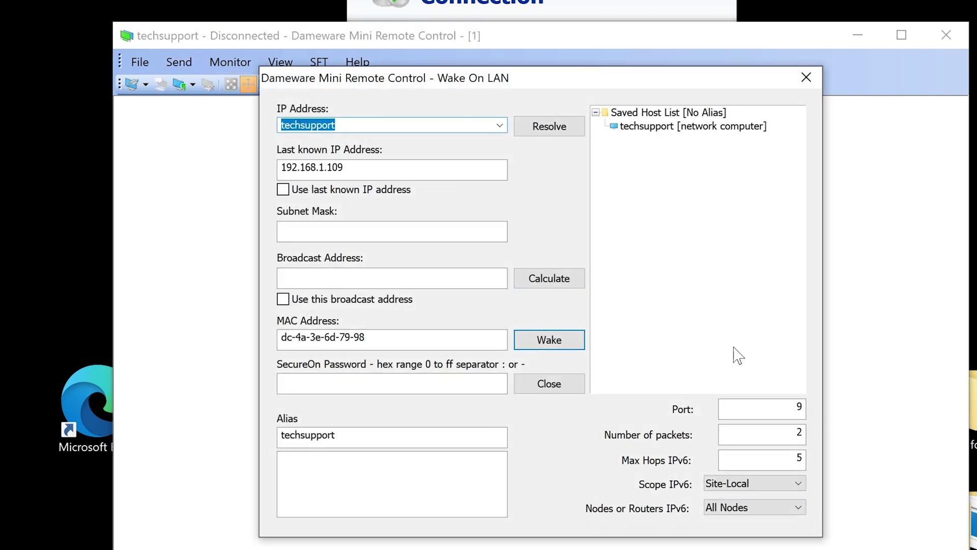
click(806, 77)
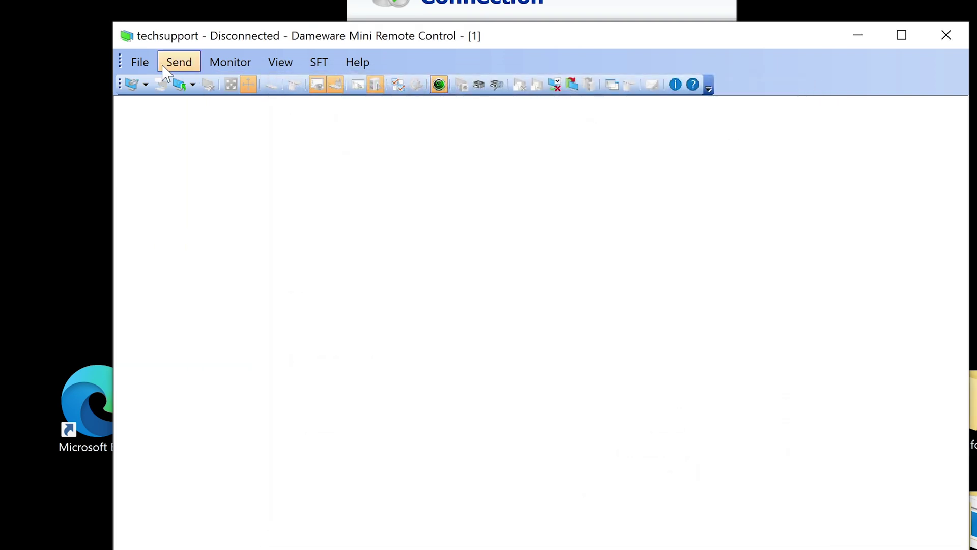
Try to connect to the host techsupport with the MRC Viewer and Encrypted Windows Logon, and dismiss the error.
click(132, 86)
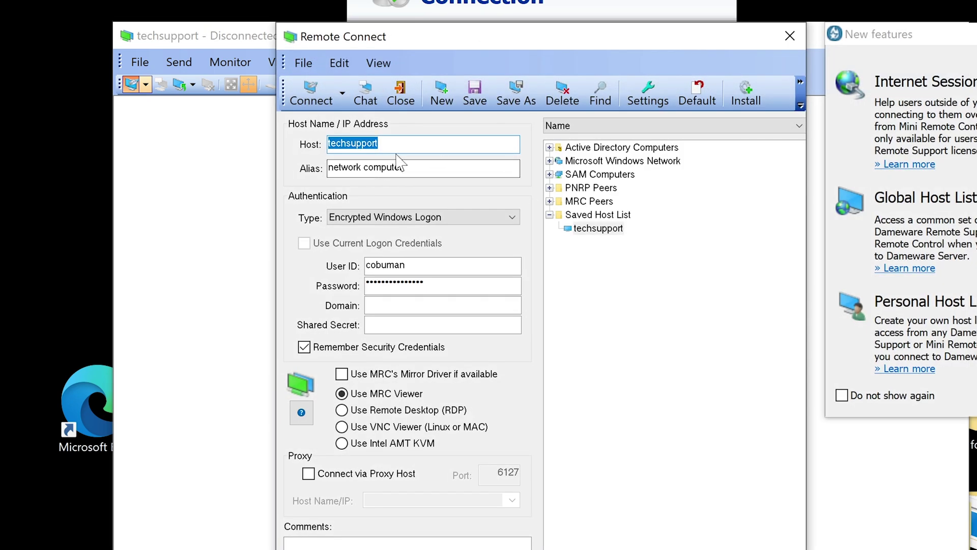
click(387, 142)
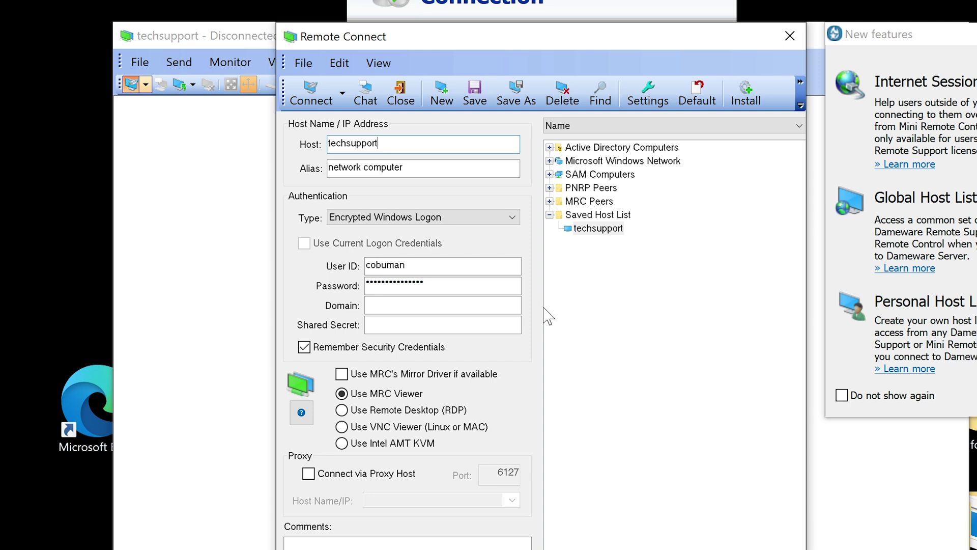
click(313, 103)
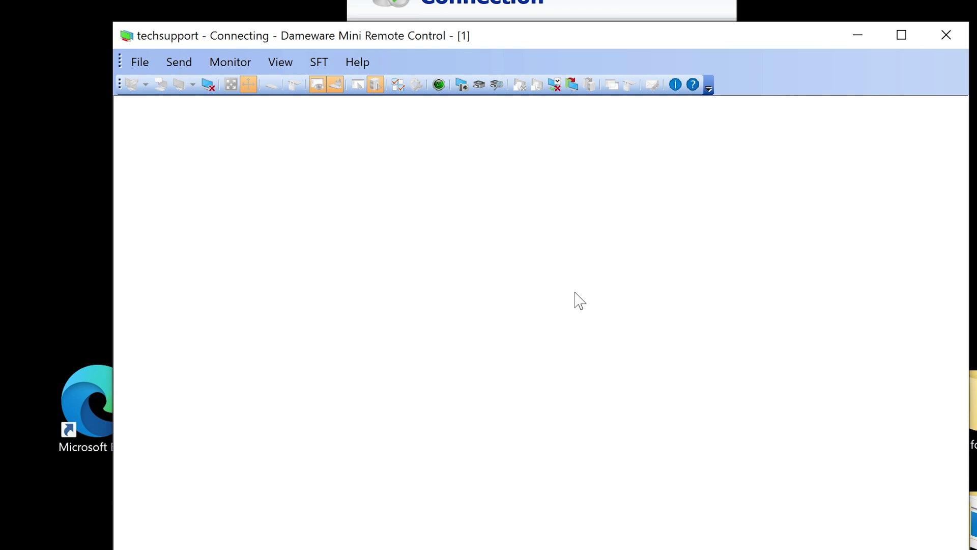
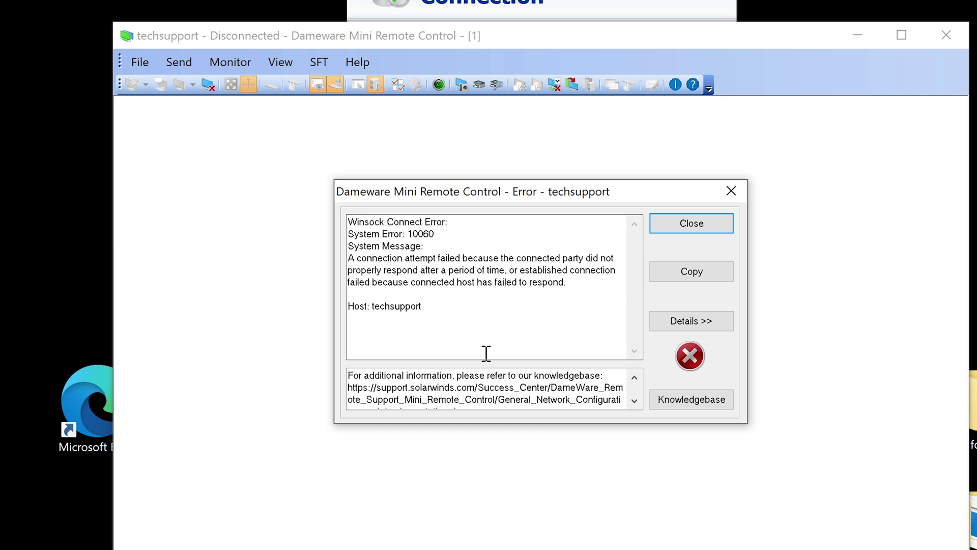
click(695, 227)
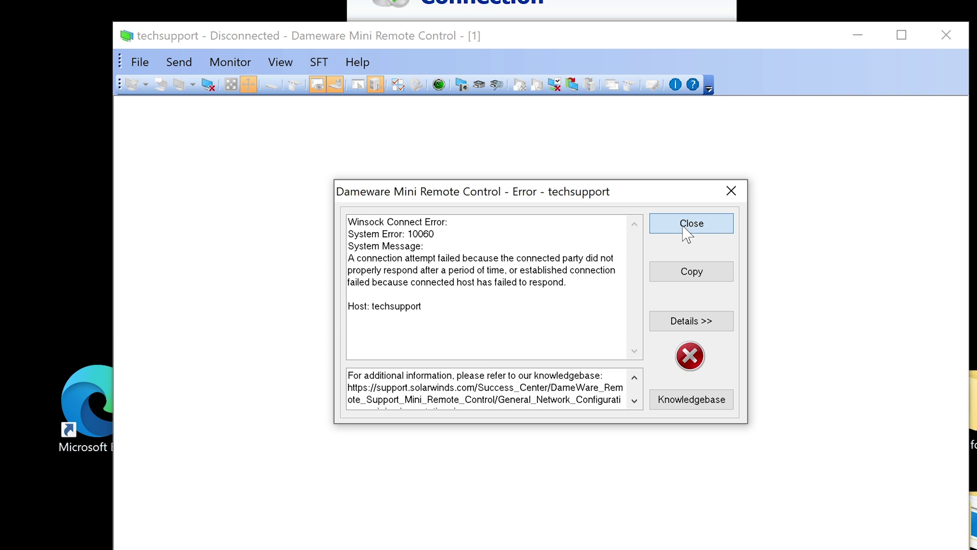
click(684, 226)
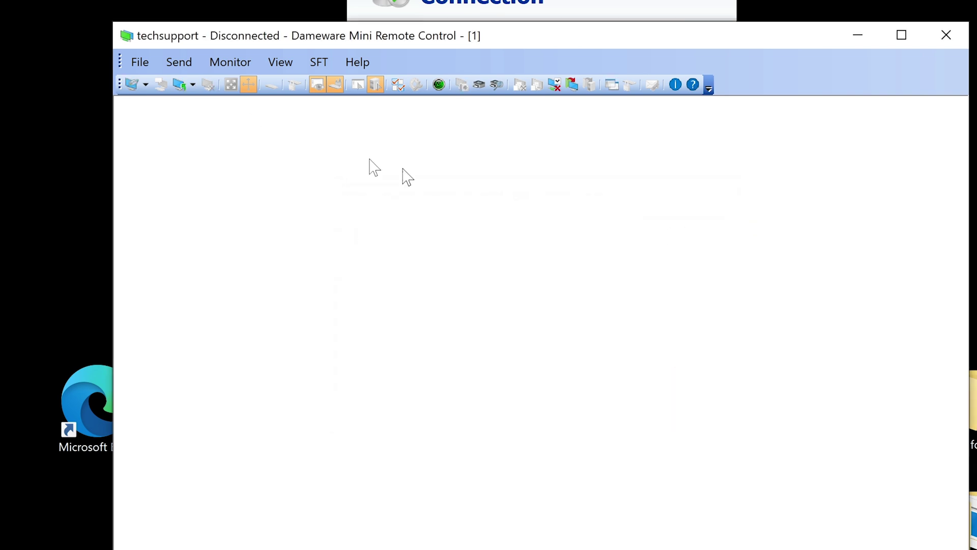
Open the Wake On LAN settings and clear the IP address, the last known IP address and the MAC address.
click(168, 64)
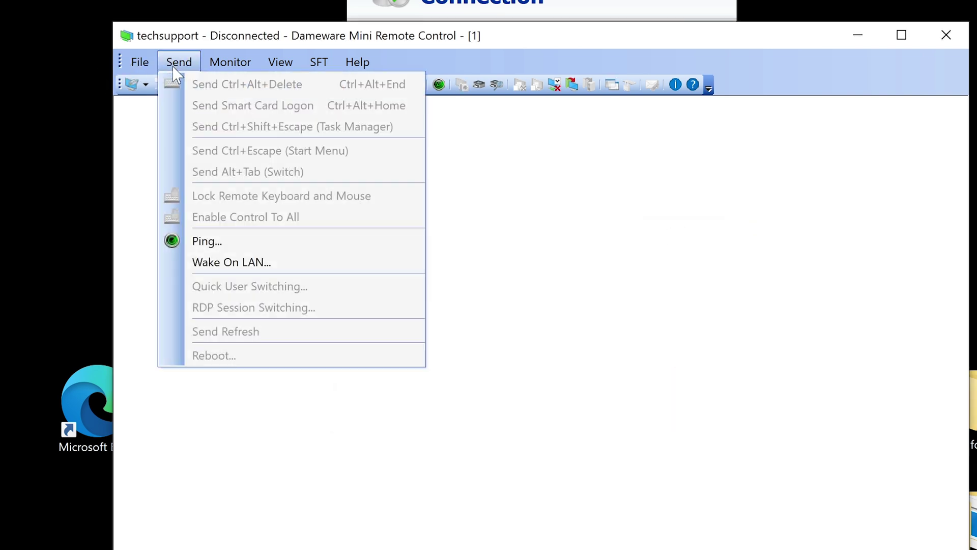
click(213, 263)
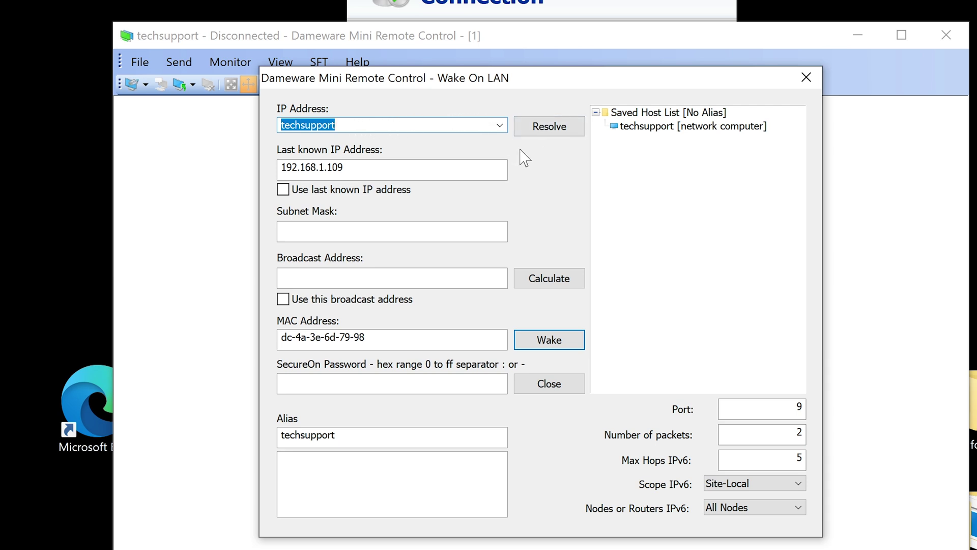
drag(373, 338, 273, 341)
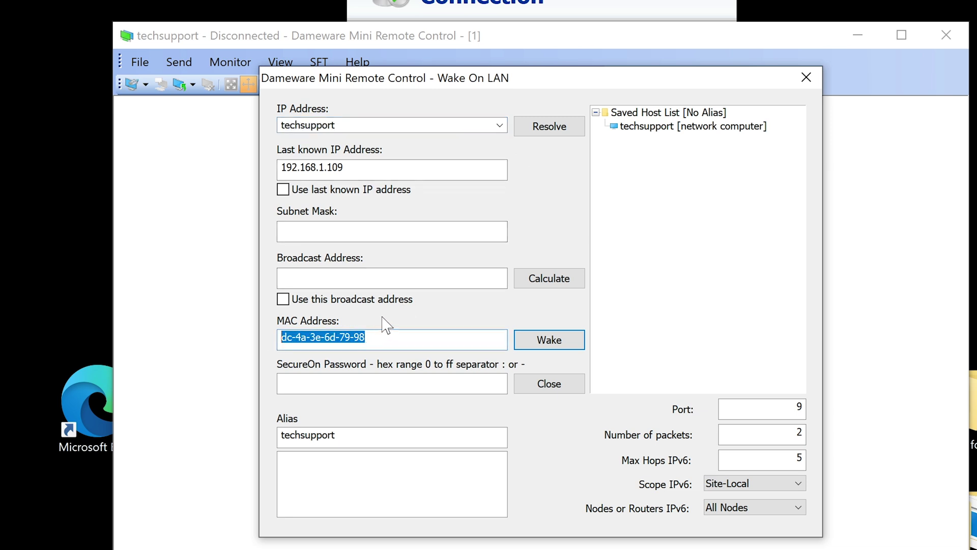
click(383, 337)
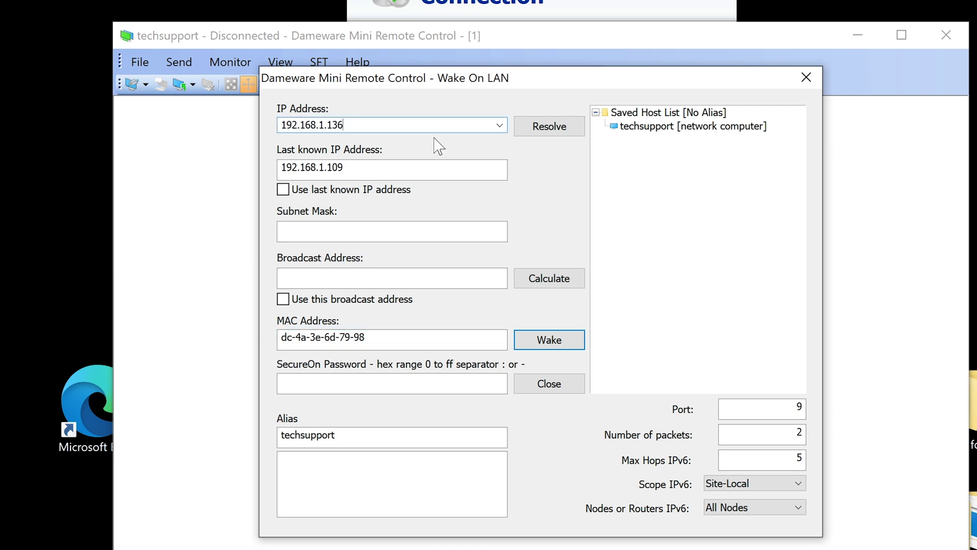
drag(351, 125, 188, 133)
key(BackSpace)
drag(356, 166, 225, 163)
key(BackSpace)
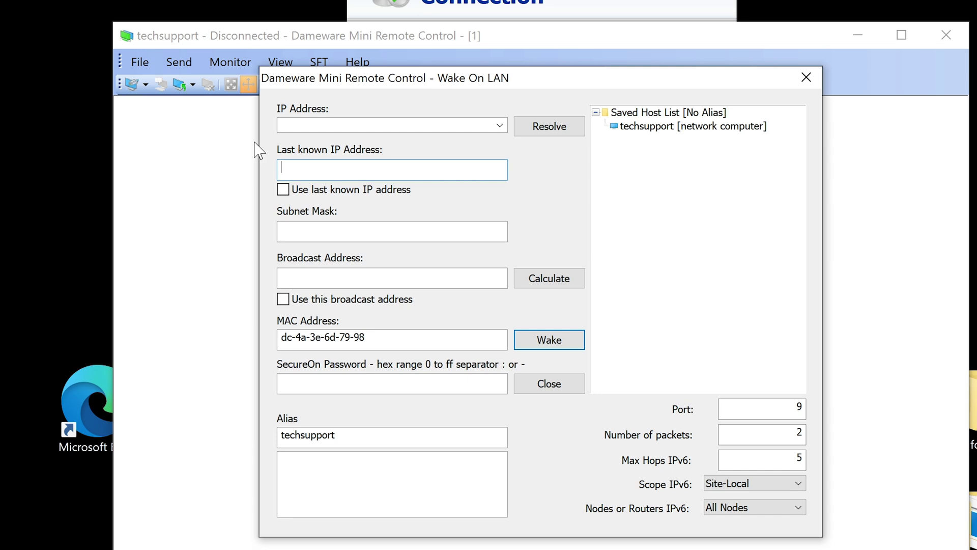
click(374, 344)
drag(373, 343, 211, 344)
key(BackSpace)
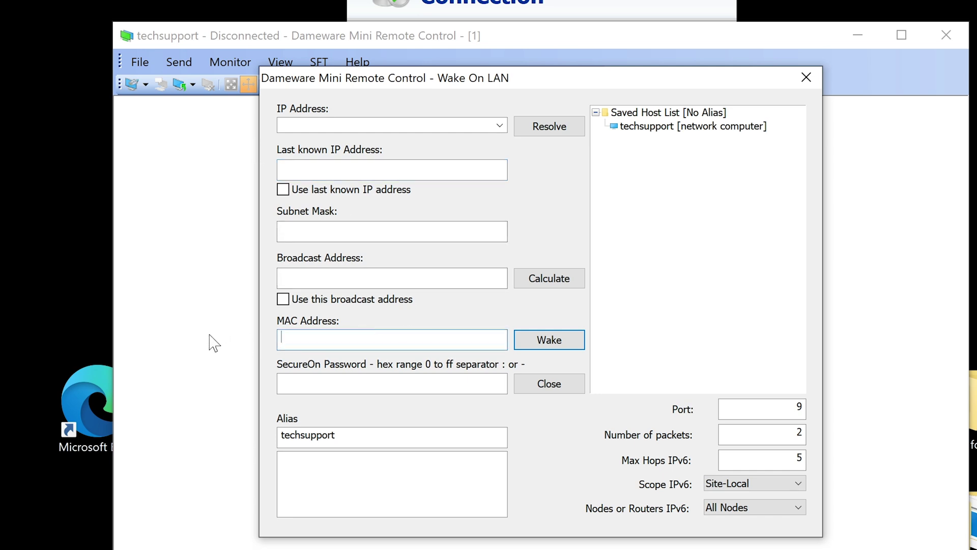
Copy techsupport's IPv4 address 192.168.1.136 from the router's device list in the browser into Dameware's Wake On LAN IP address.
key(alt+Tab)
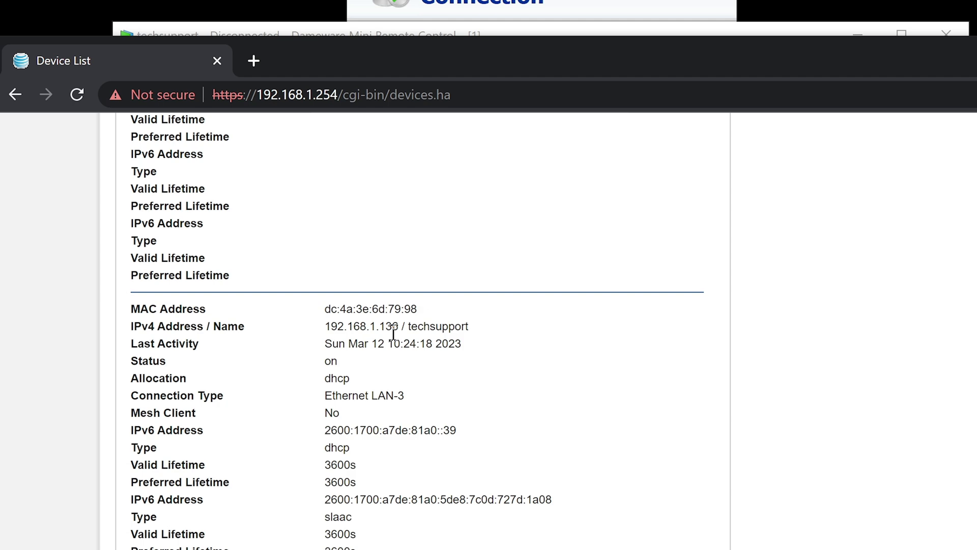
scroll(394, 333, up, 15)
scroll(393, 334, down, 15)
drag(474, 331, 410, 324)
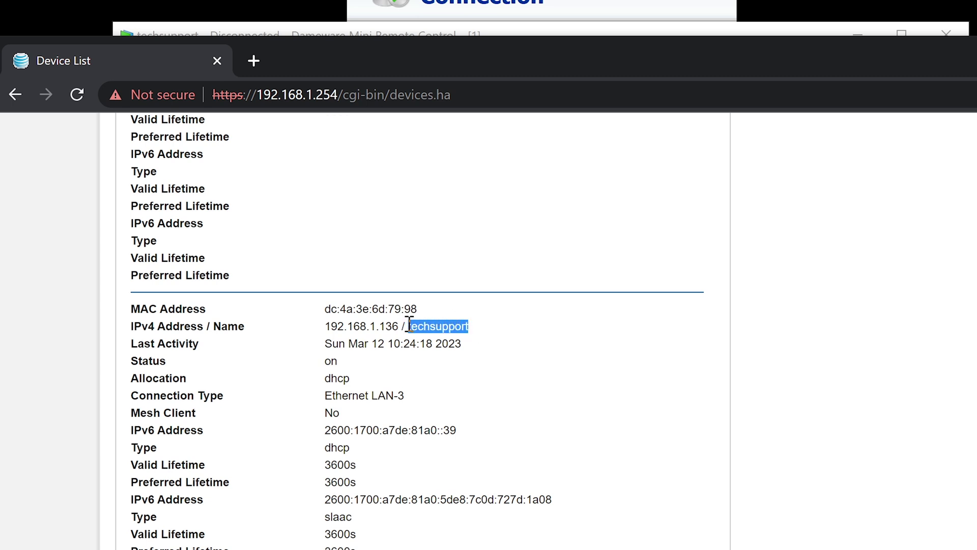
click(426, 326)
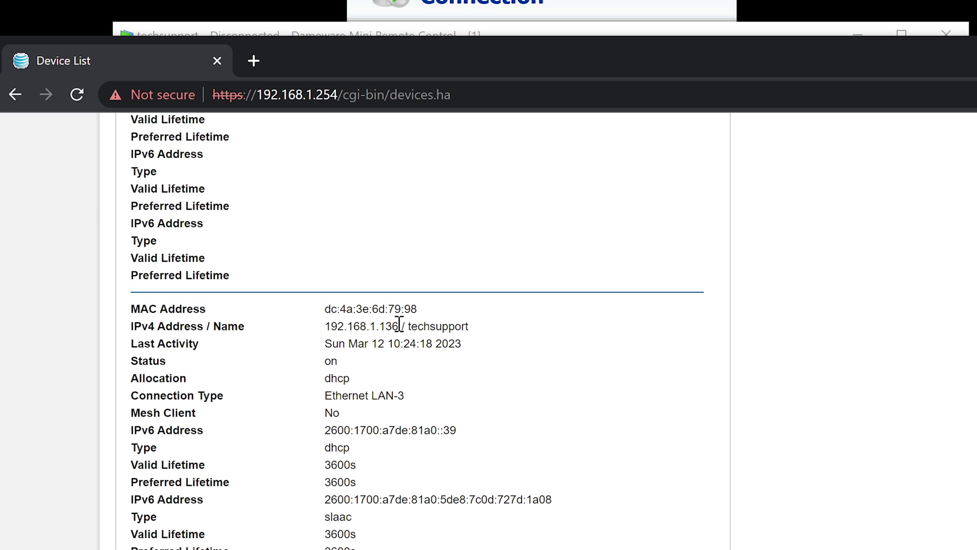
drag(398, 326, 326, 328)
right_click(357, 325)
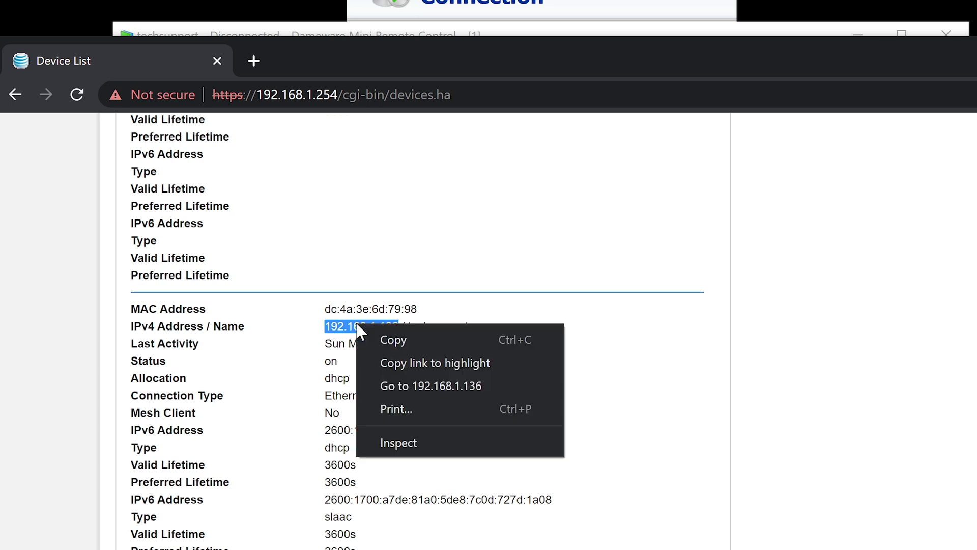
click(445, 340)
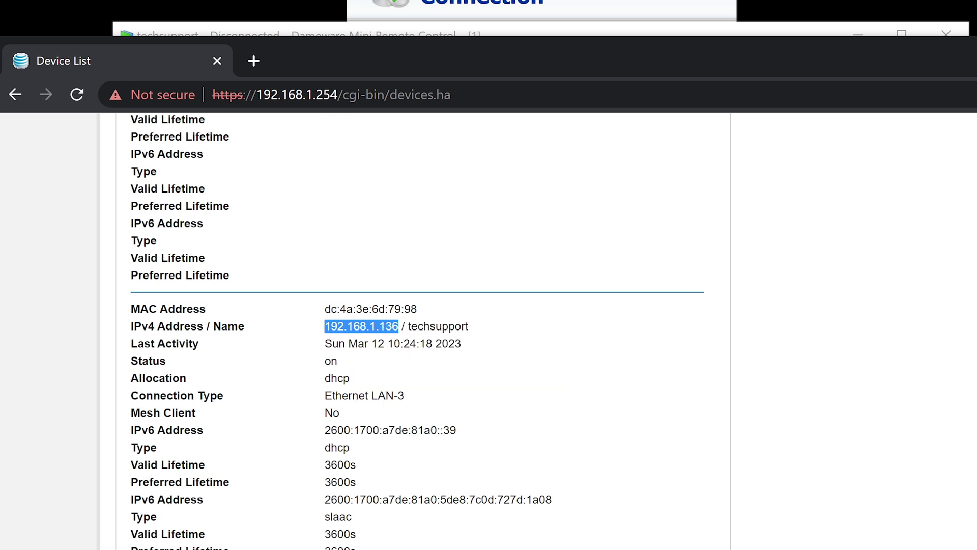
key(alt+Tab)
click(362, 123)
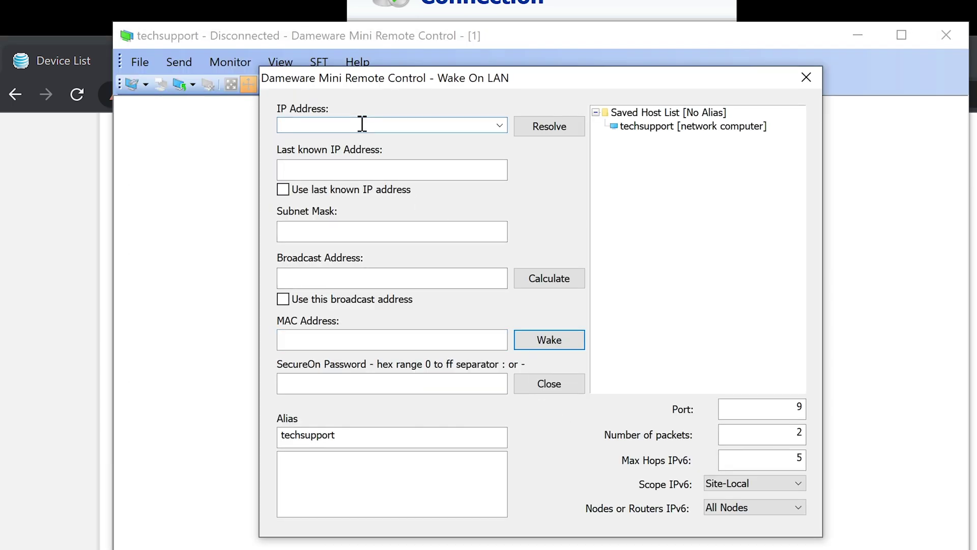
key(ctrl+v)
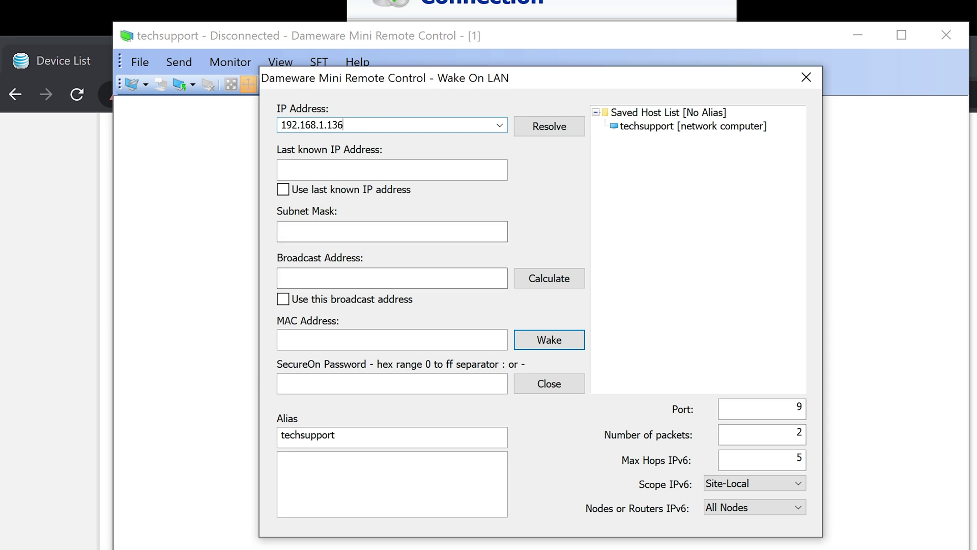
Copy techsupport's MAC address dc:4a:3e:6d:79:98 from the browser's device list into Dameware's Wake On LAN MAC address.
key(alt+Tab)
double_click(361, 307)
triple_click(361, 307)
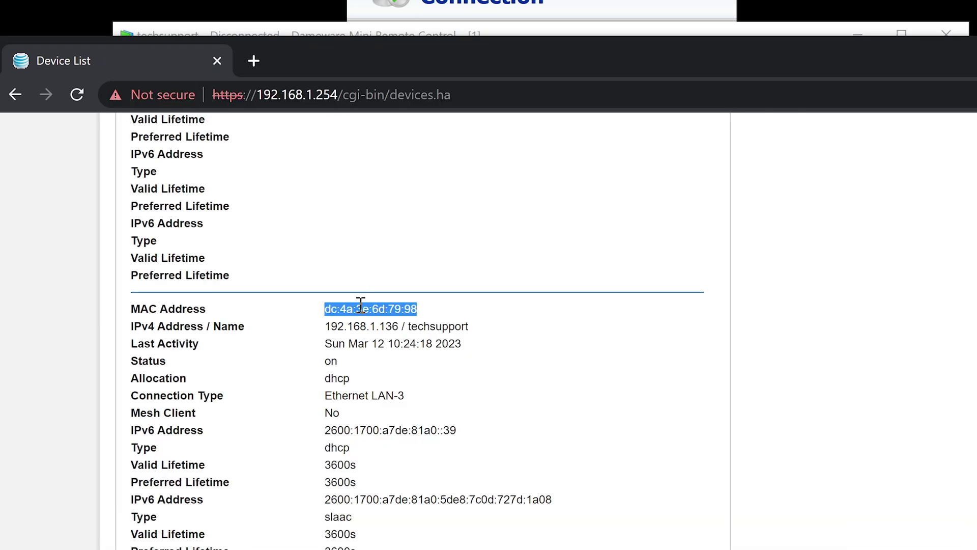
right_click(378, 307)
click(405, 318)
key(alt+Tab)
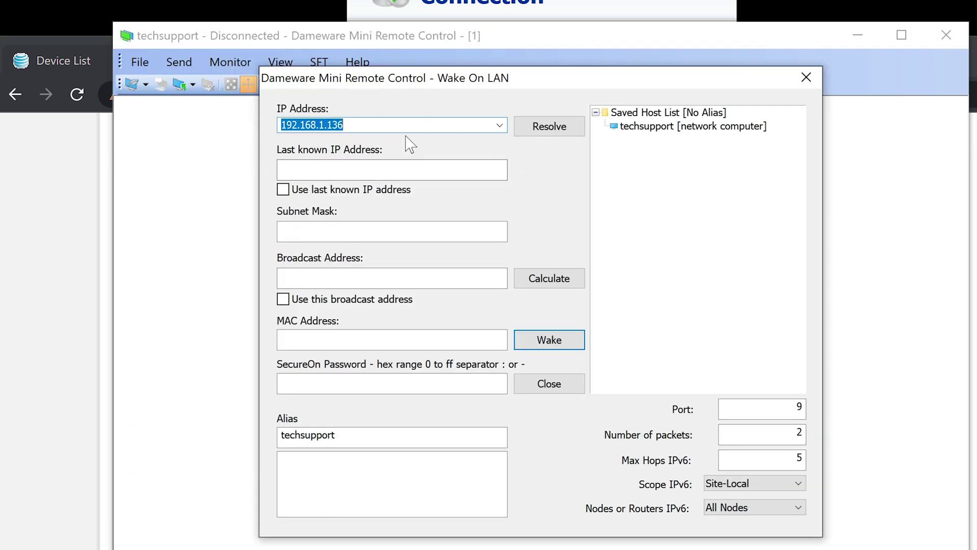
click(358, 340)
key(ctrl+v)
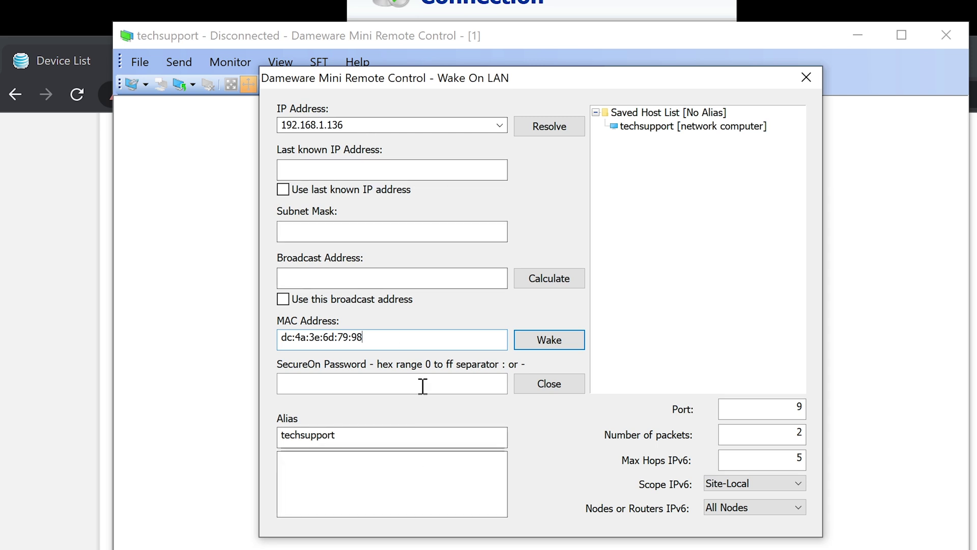
Try to wake techsupport with only its IP and MAC addresses entered, and dismiss the resulting message.
click(535, 337)
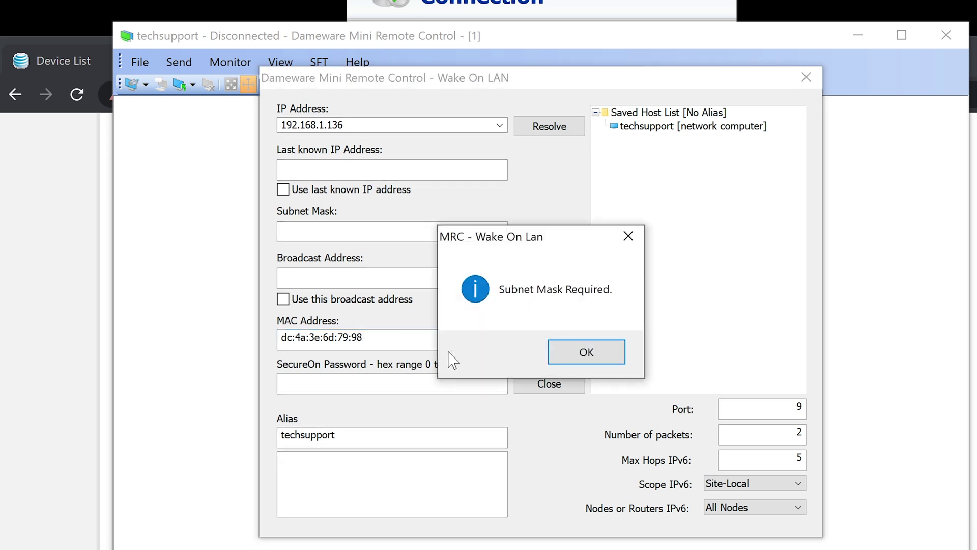
click(581, 350)
click(525, 339)
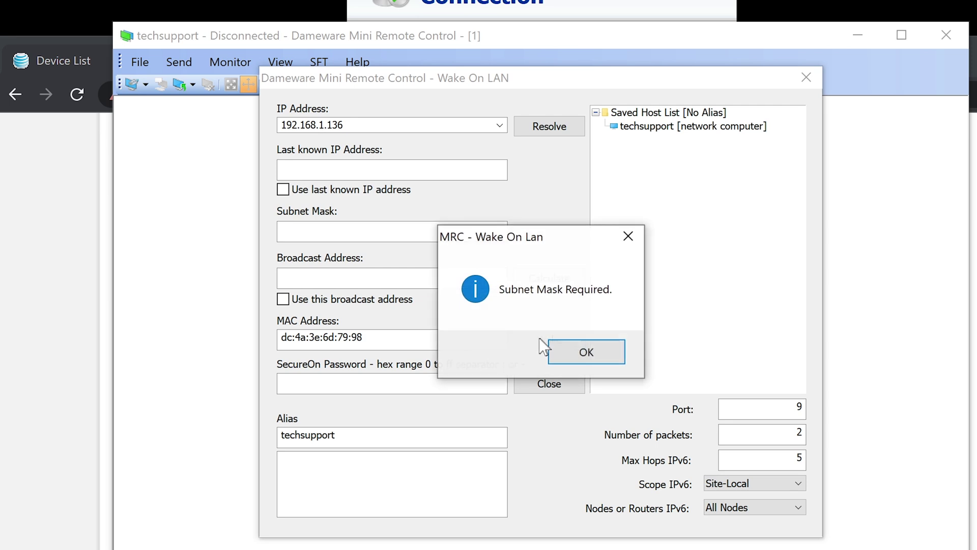
drag(561, 228, 571, 169)
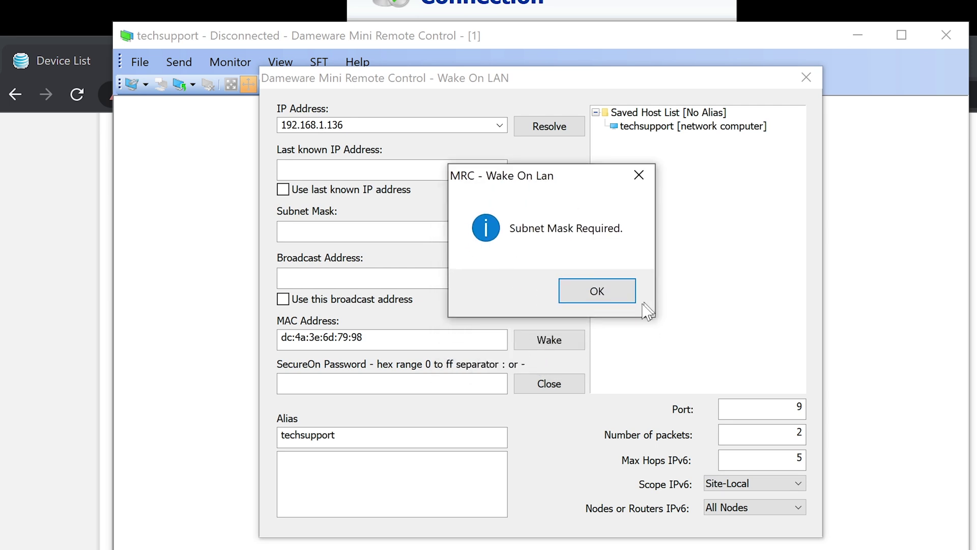
click(620, 291)
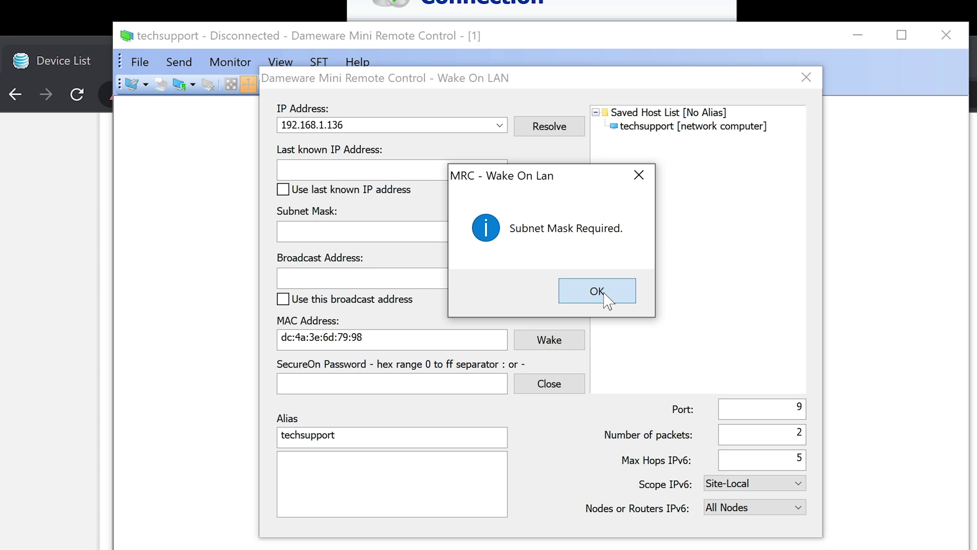
click(604, 295)
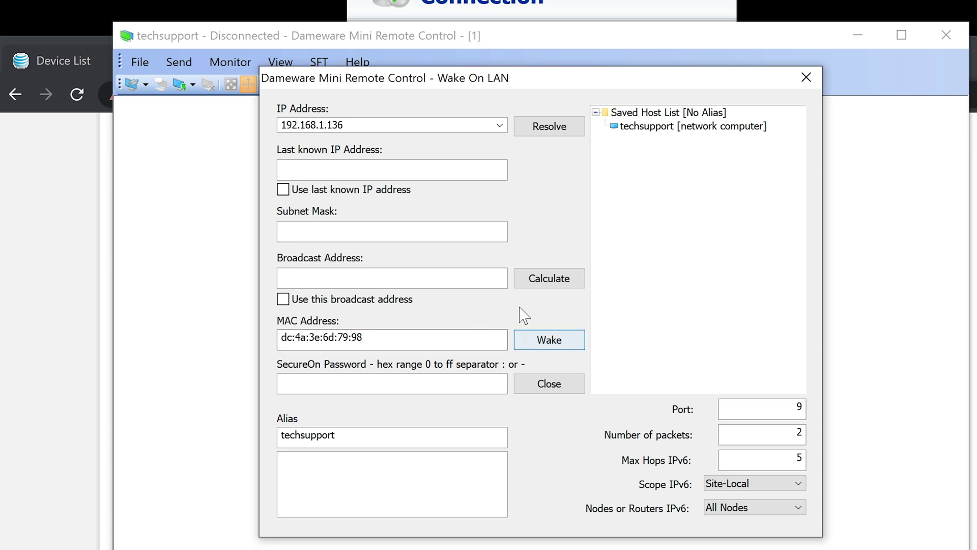
Set the Wake On LAN subnet mask to 255.255.255.0, send the wake request to techsupport and dismiss the message.
click(359, 232)
text(25)
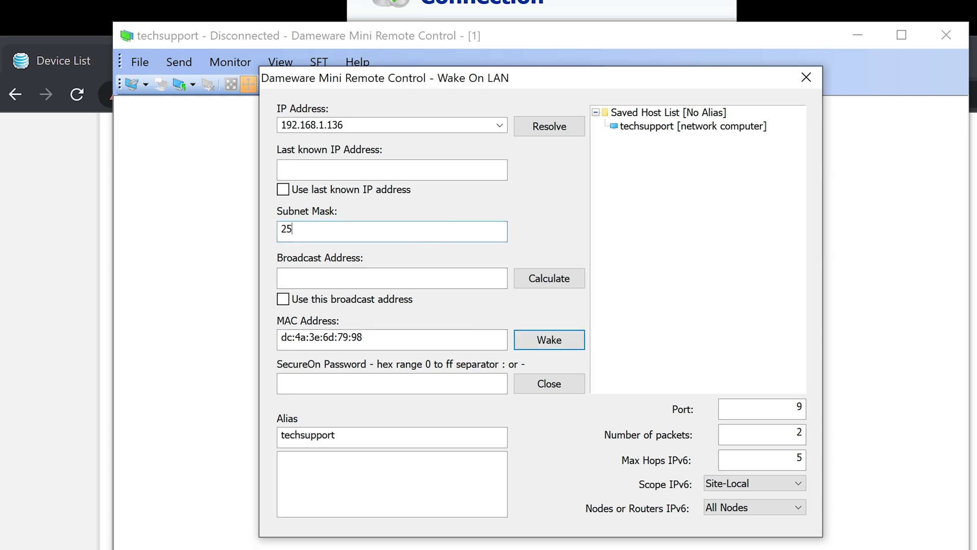
text(5.255.255)
click(557, 339)
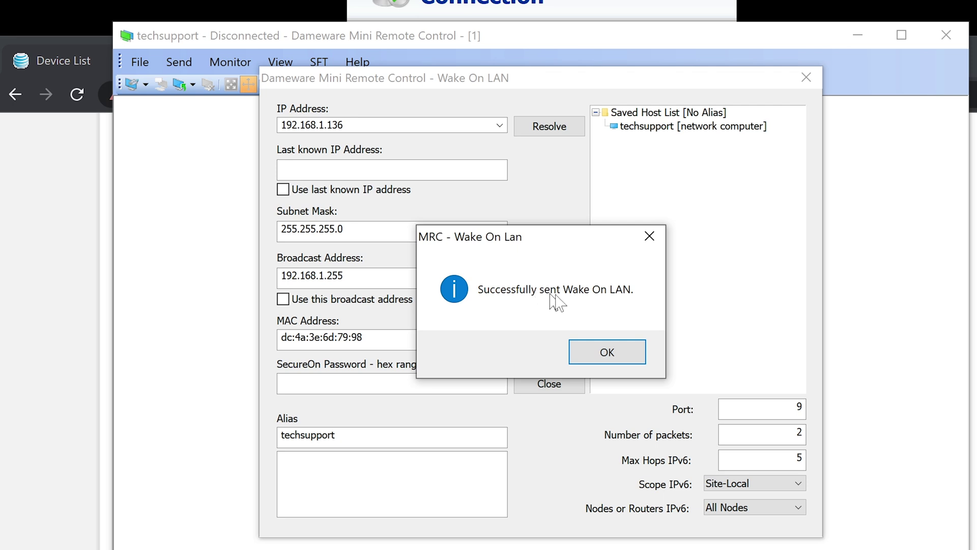
click(605, 353)
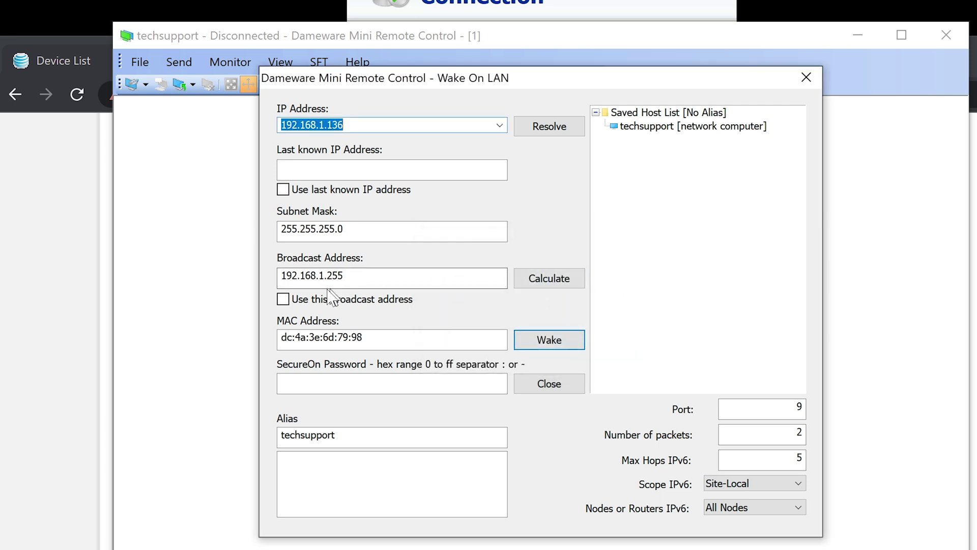
Examine the broadcast address against the subnet mask, and review the MAC address in the Wake On LAN settings.
drag(358, 276, 261, 278)
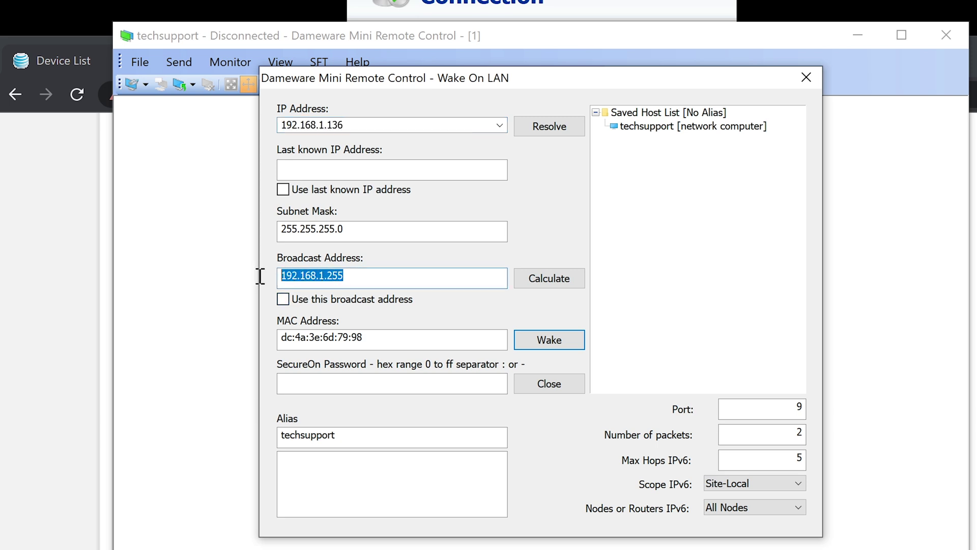
click(356, 274)
drag(356, 275, 330, 278)
click(375, 227)
drag(345, 227, 337, 227)
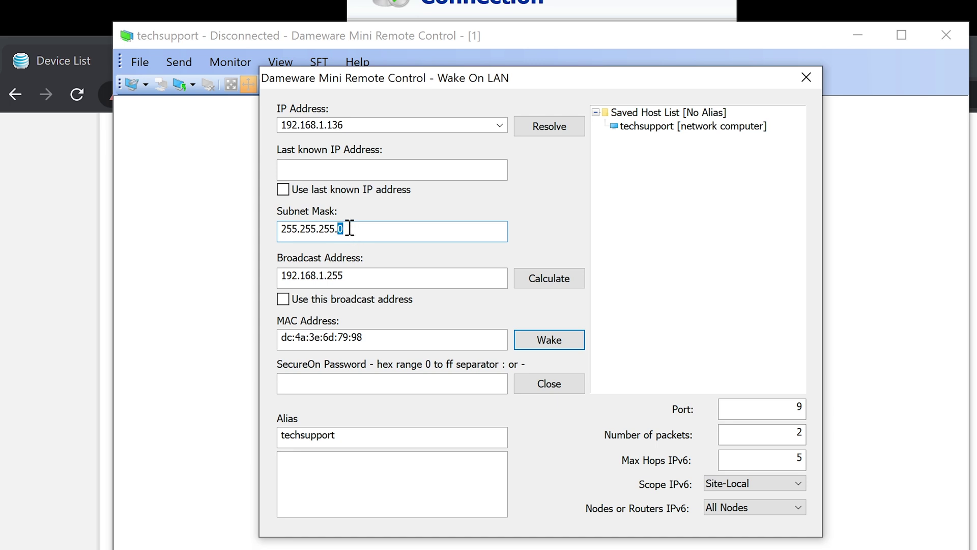
click(357, 229)
drag(343, 230, 337, 229)
drag(349, 275, 329, 279)
click(567, 343)
drag(423, 337, 270, 337)
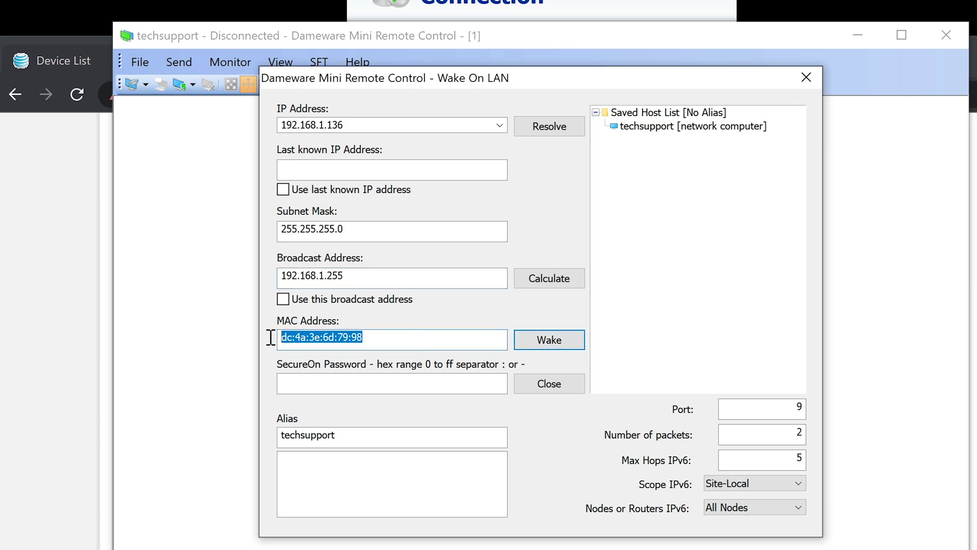
Try the option to use this broadcast address in the Wake On LAN settings, and turn it off again.
click(402, 301)
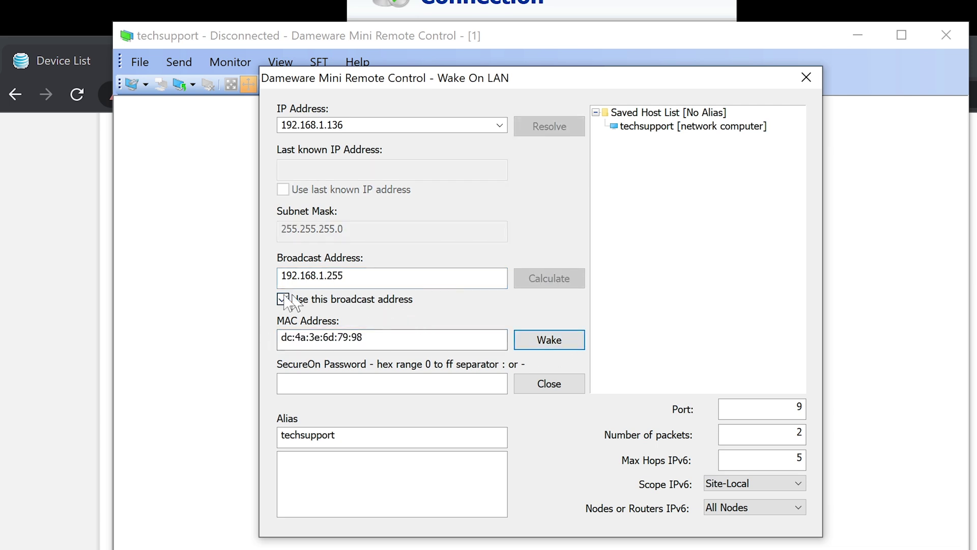
click(303, 301)
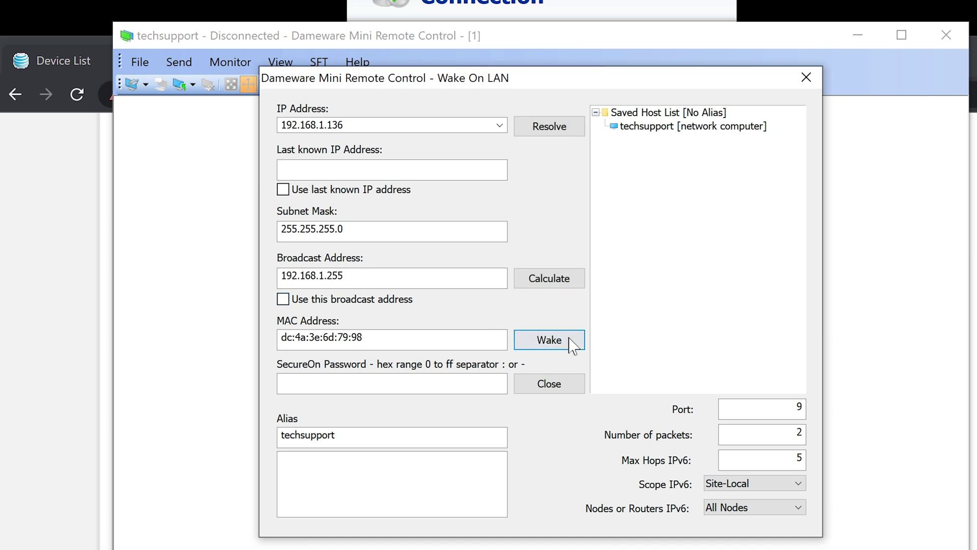
click(283, 299)
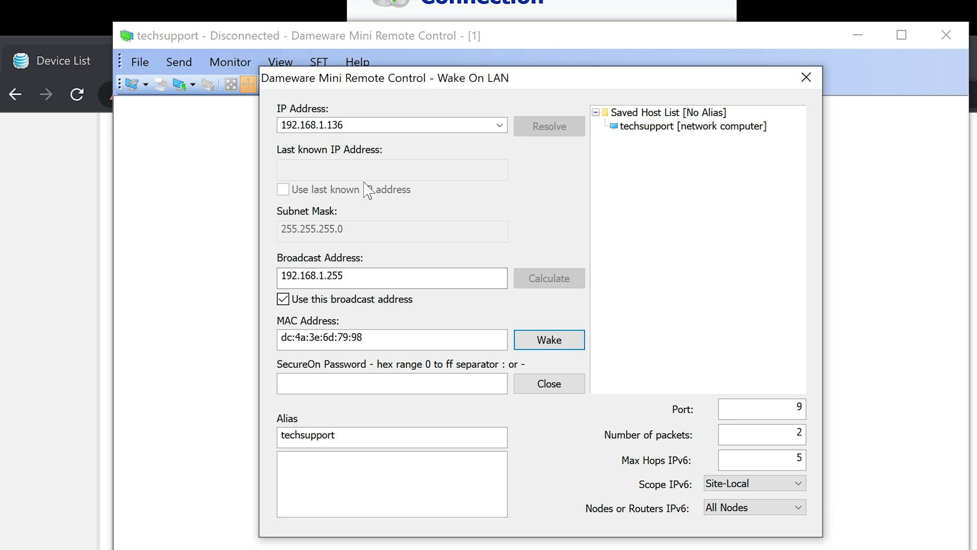
click(283, 299)
Switch to Remote Desktop Connection, choose the computer techsupport, connect with the saved credentials and close the remote Start menu.
drag(526, 0, 526, 159)
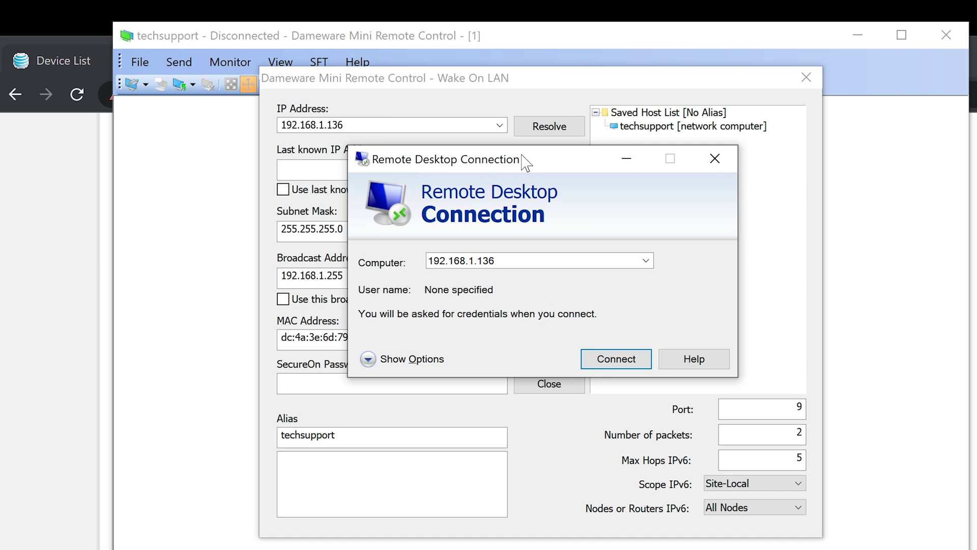
click(646, 260)
click(531, 280)
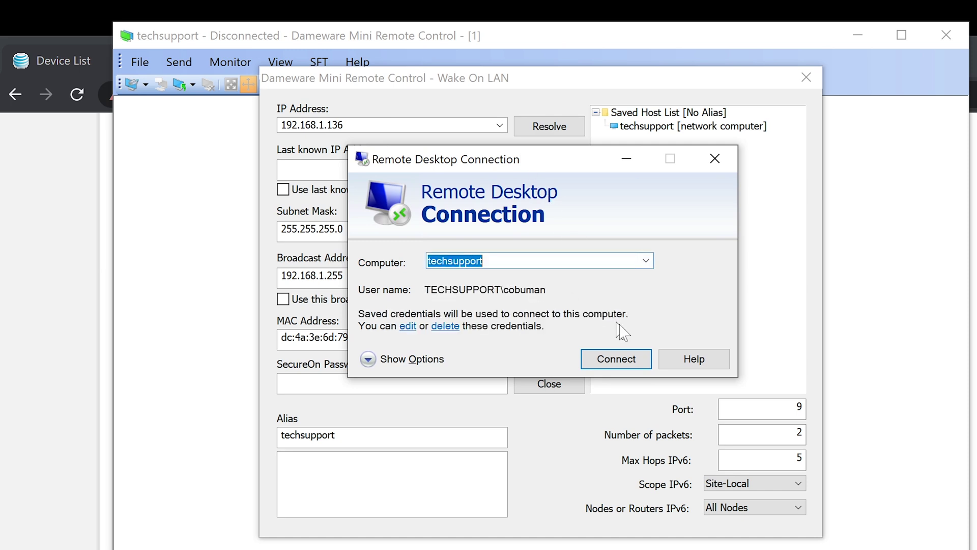
click(616, 358)
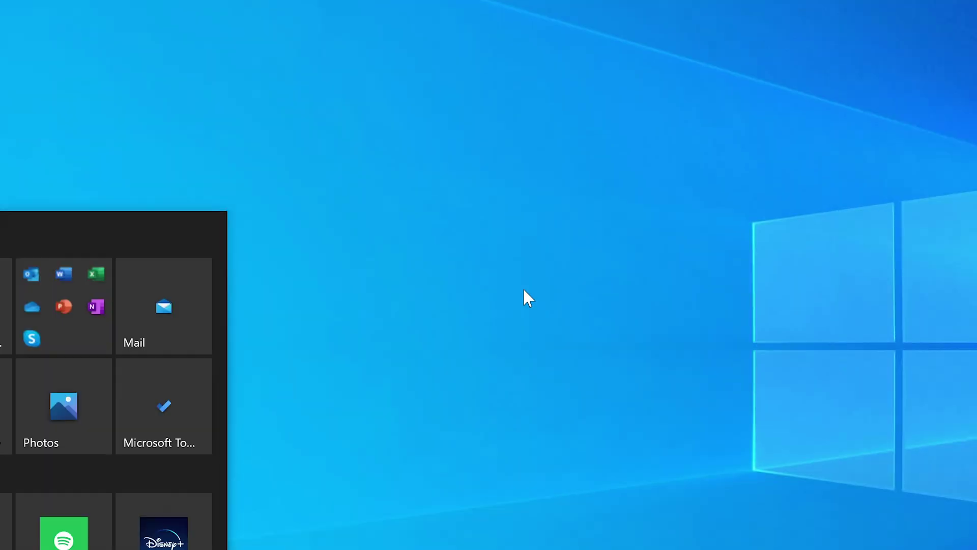
click(519, 284)
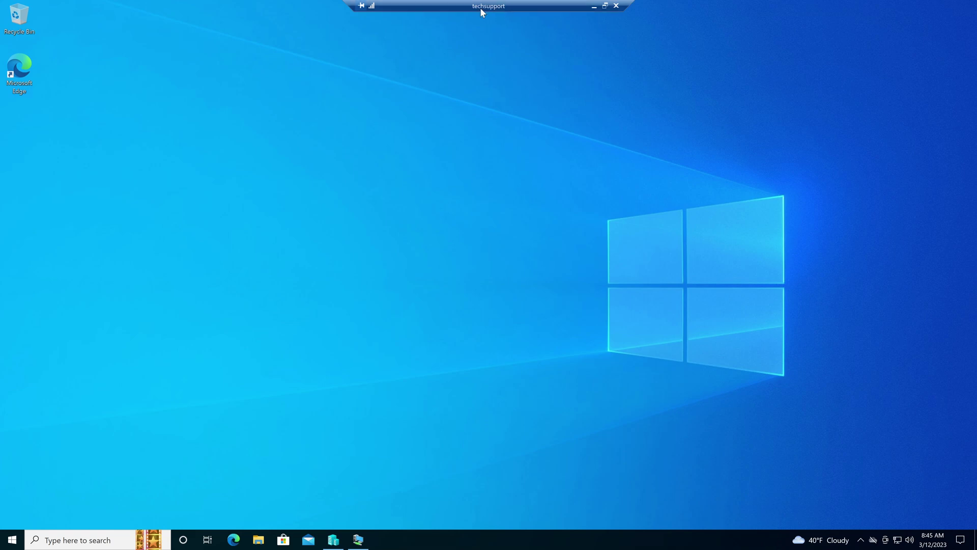
Check the device name on the remote computer's system About page and minimize the Settings window.
right_click(11, 539)
click(54, 302)
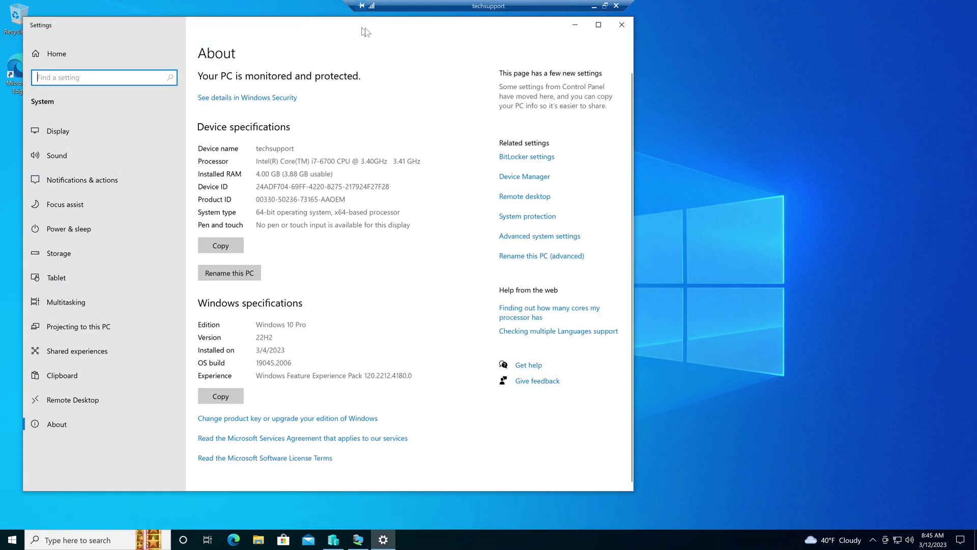
drag(352, 25, 527, 38)
drag(472, 158, 426, 160)
click(501, 168)
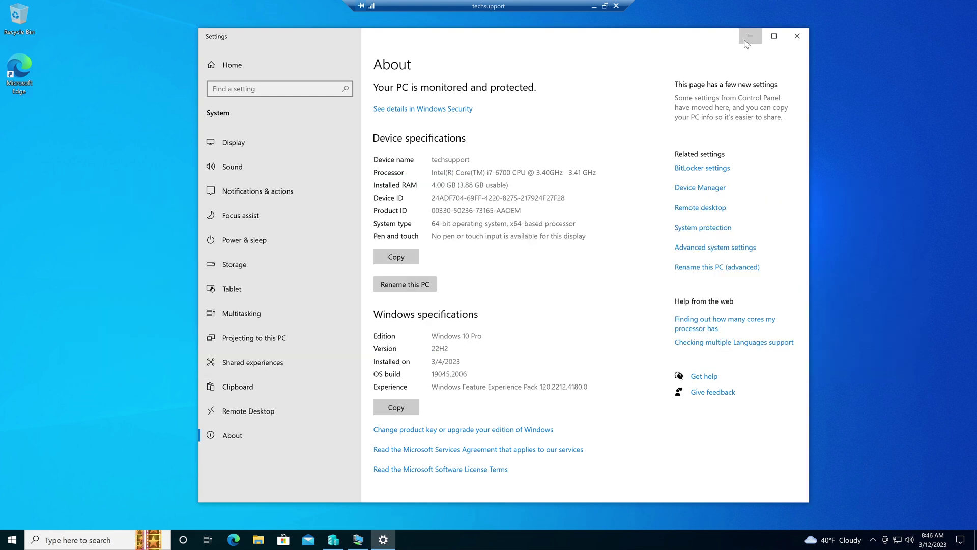
click(749, 37)
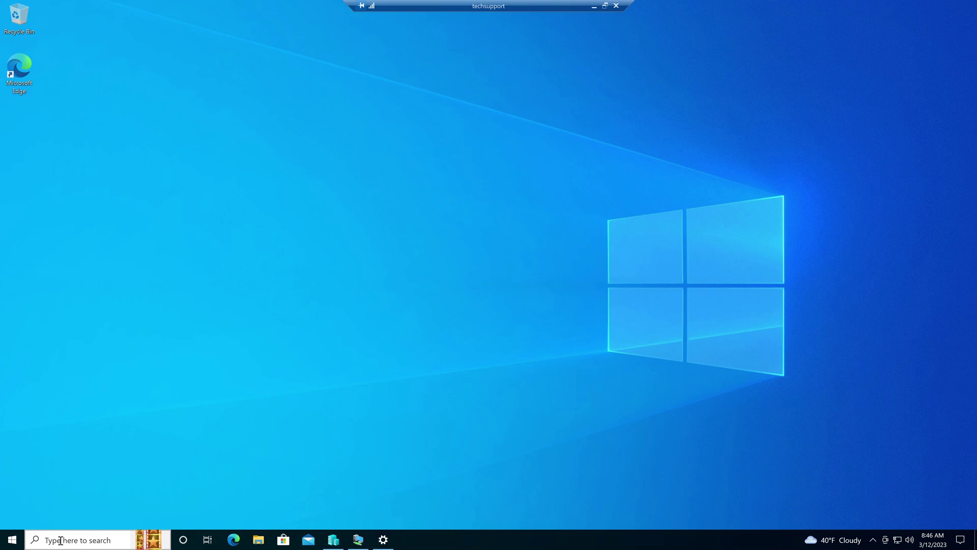
Open Device Manager on the remote computer and expand the Network adapters category.
right_click(20, 543)
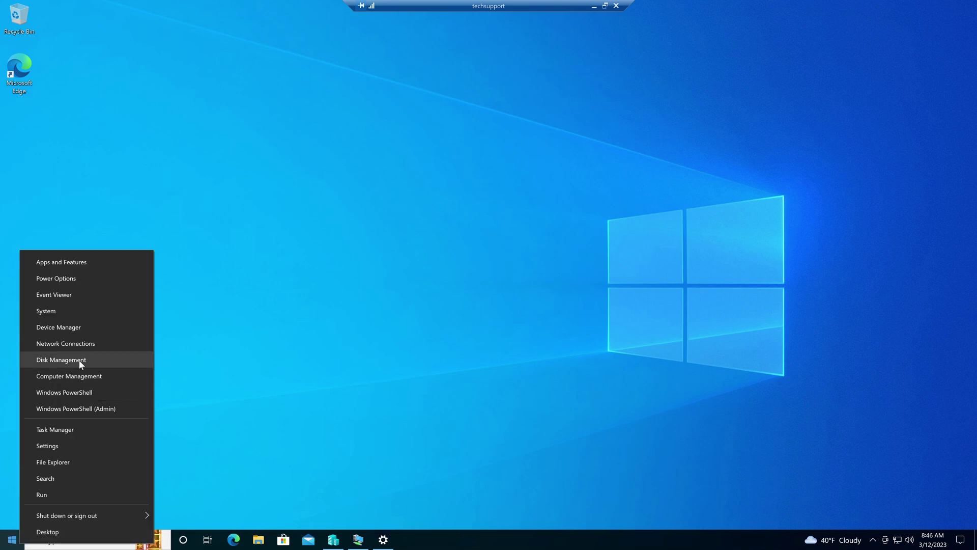
click(89, 323)
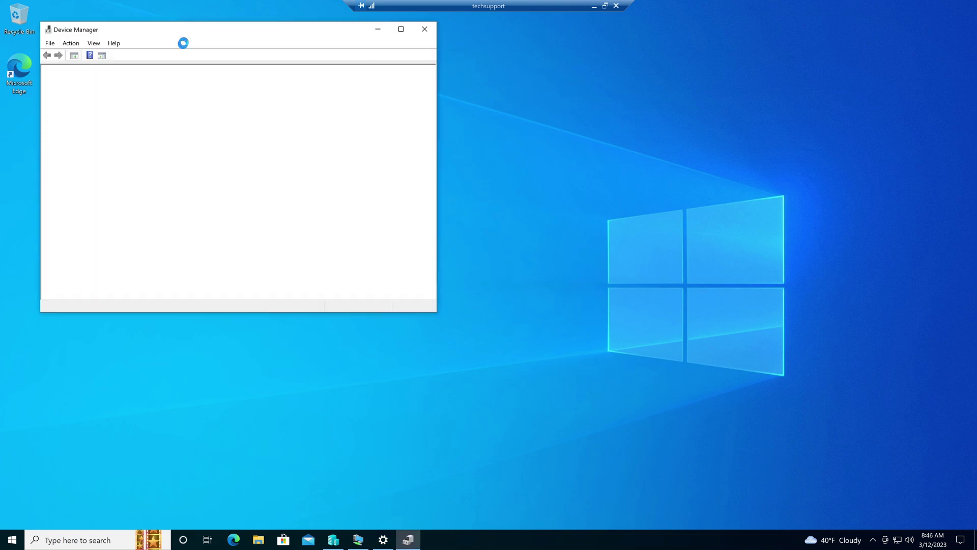
drag(197, 32, 389, 81)
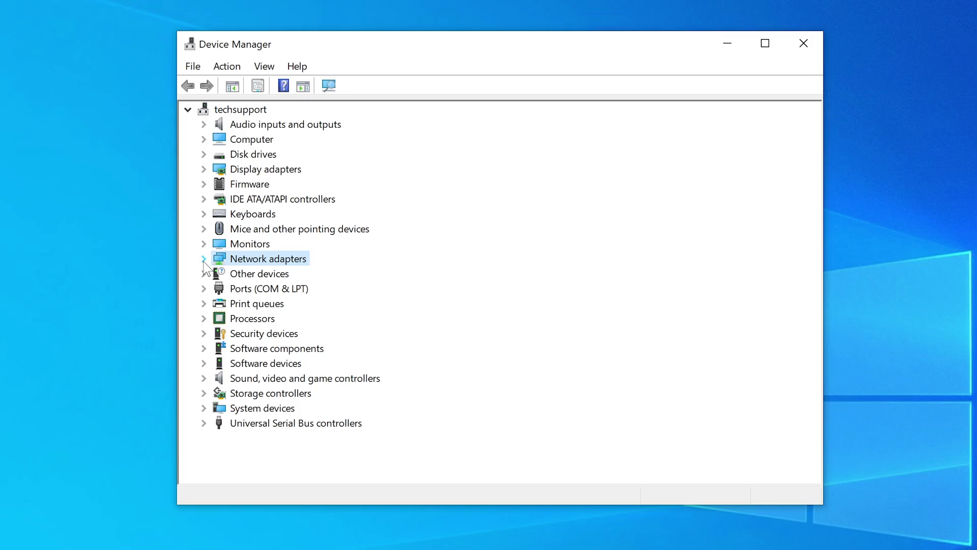
click(203, 258)
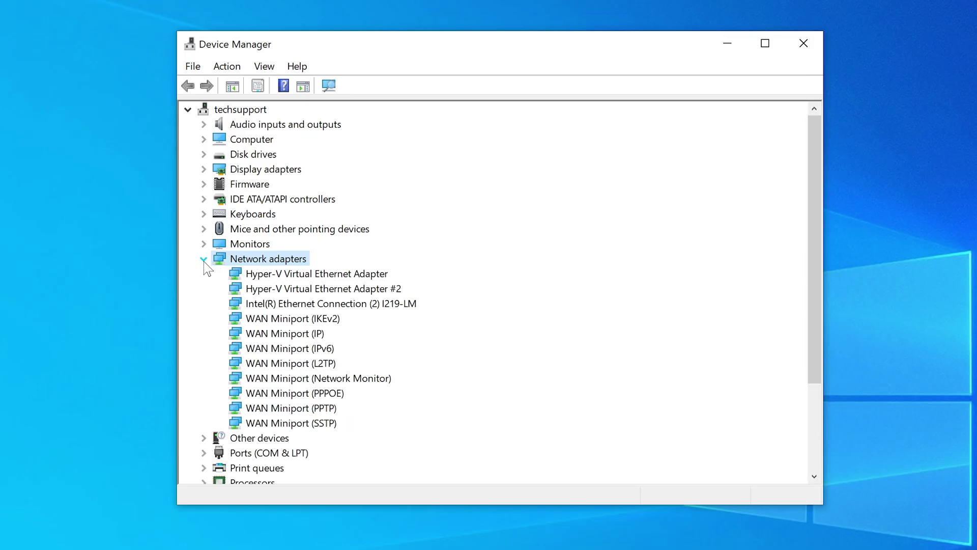
Check the power management wake options of the Intel(R) Ethernet Connection (2) I219-LM adapter and close its properties.
click(322, 303)
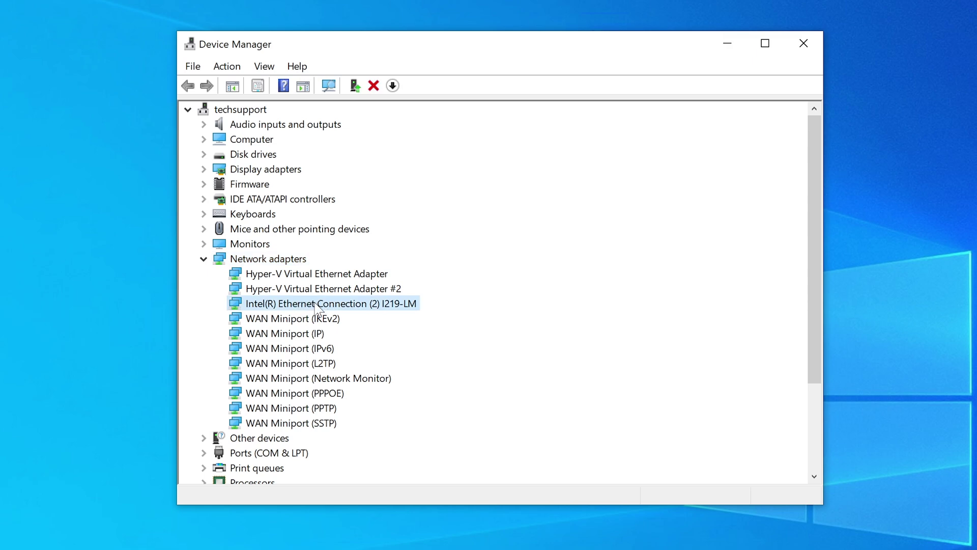
right_click(316, 304)
click(400, 405)
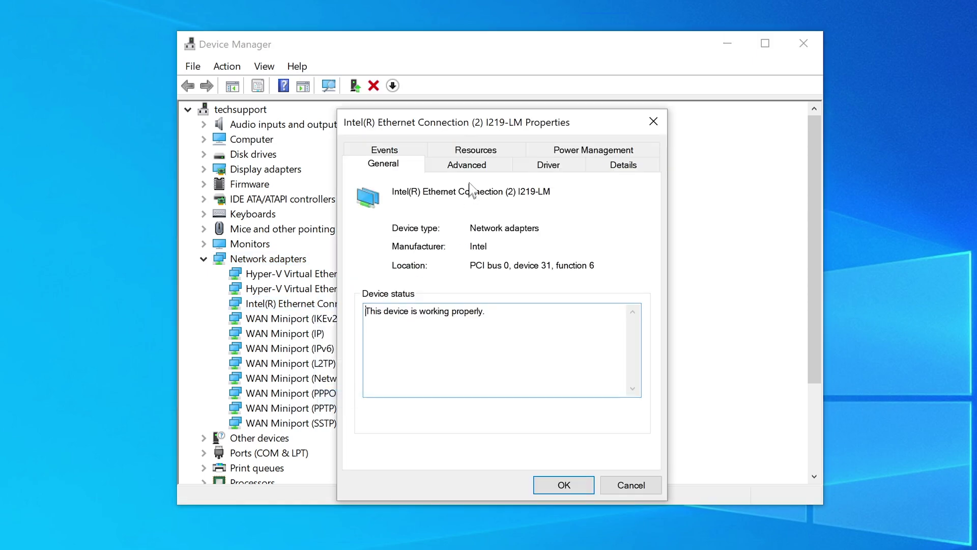
click(570, 150)
drag(566, 127, 545, 121)
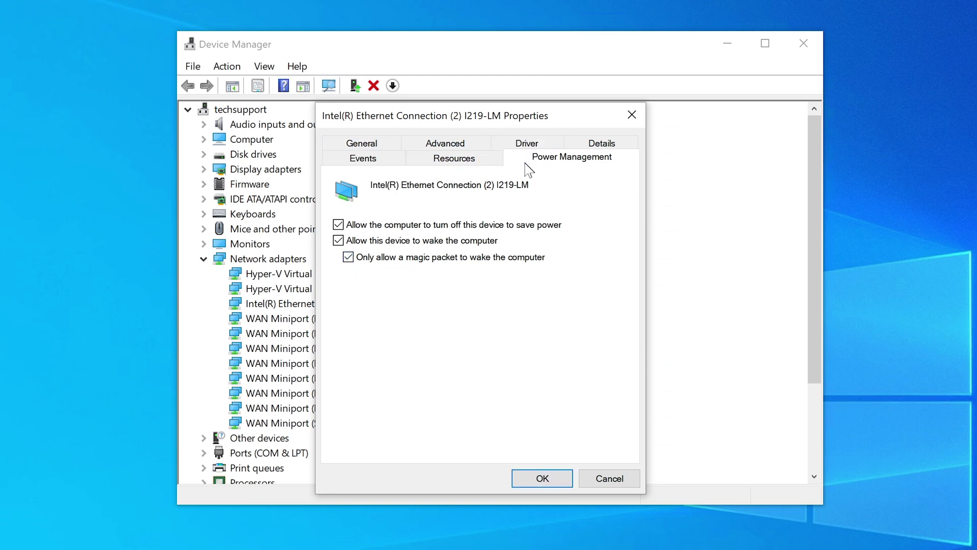
drag(406, 118, 412, 133)
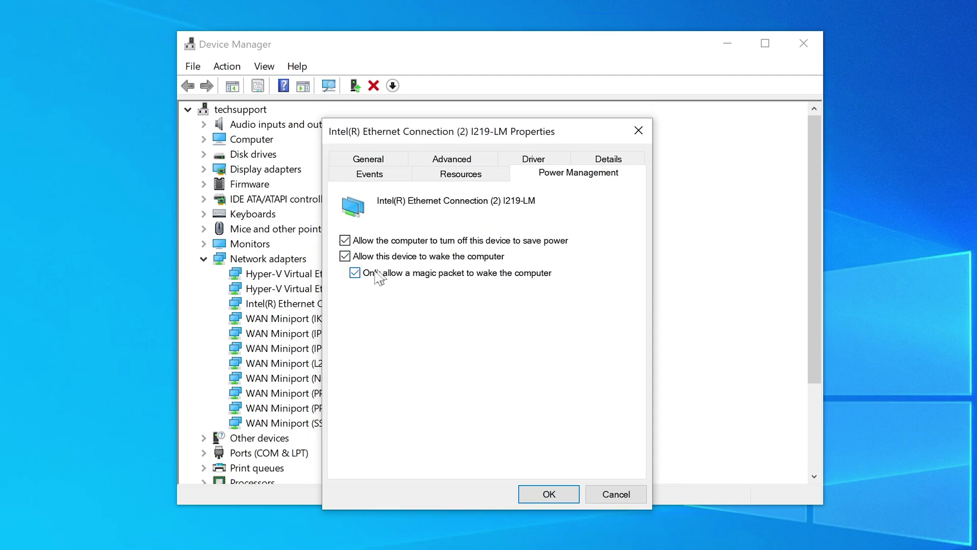
click(549, 494)
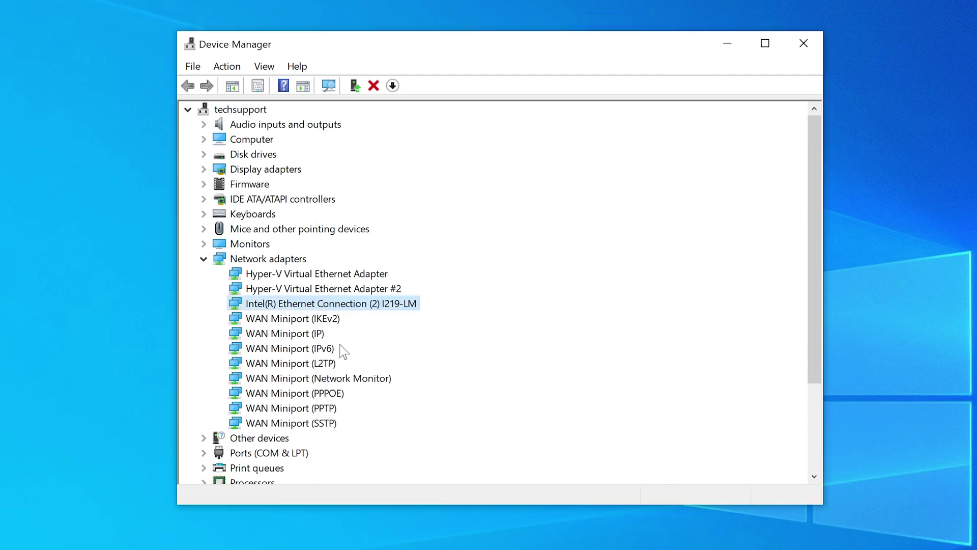
Open Command Prompt on the remote computer and run ipconfig /all.
key(super+s)
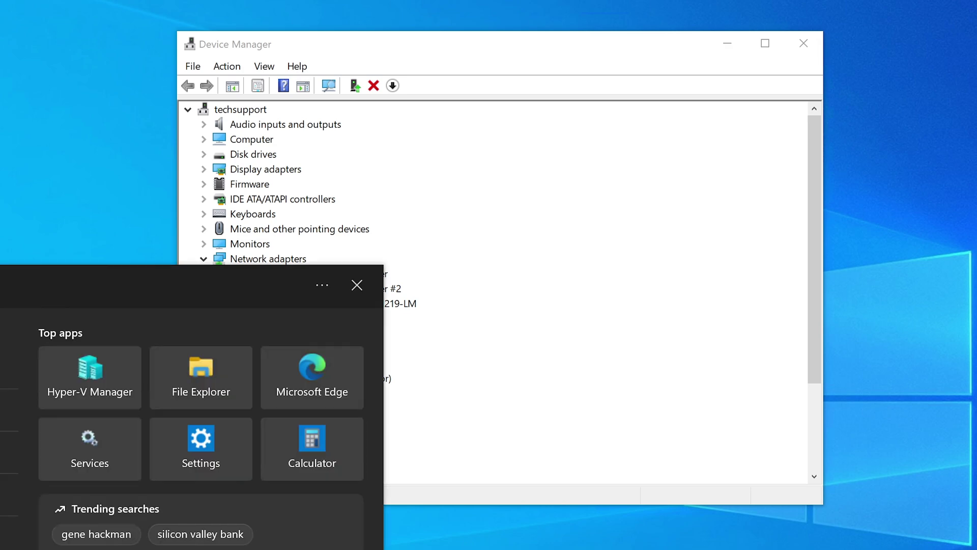
text(cmd)
key(Return)
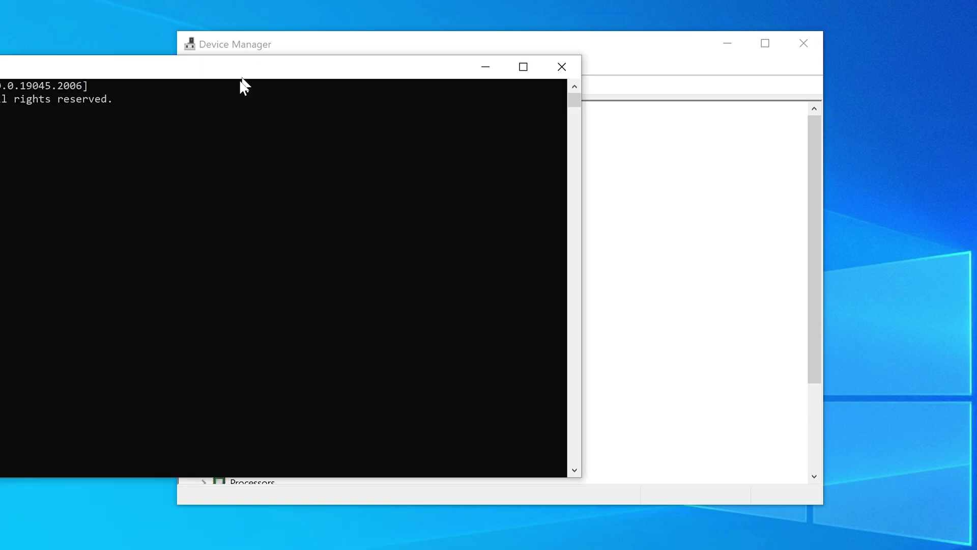
drag(243, 76, 661, 242)
text(ipconfig /all)
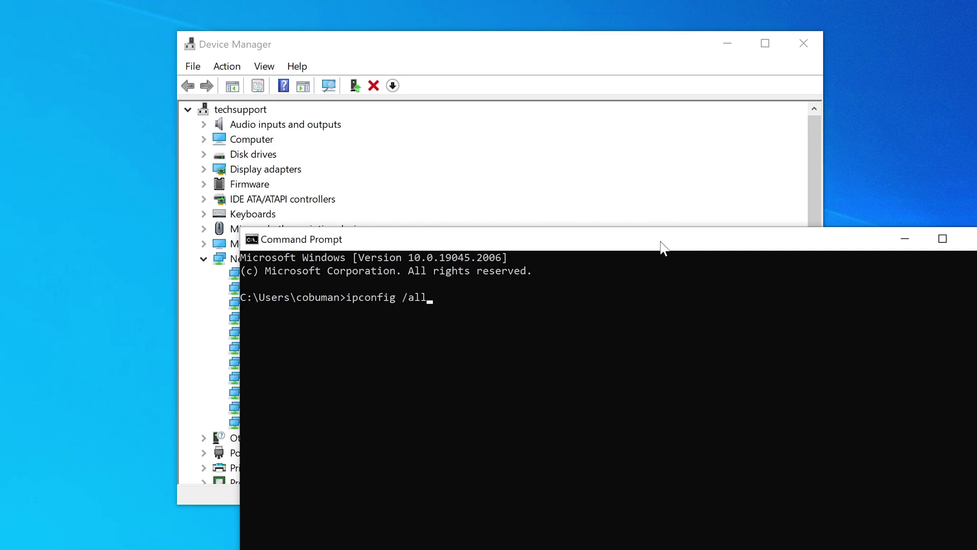
key(Return)
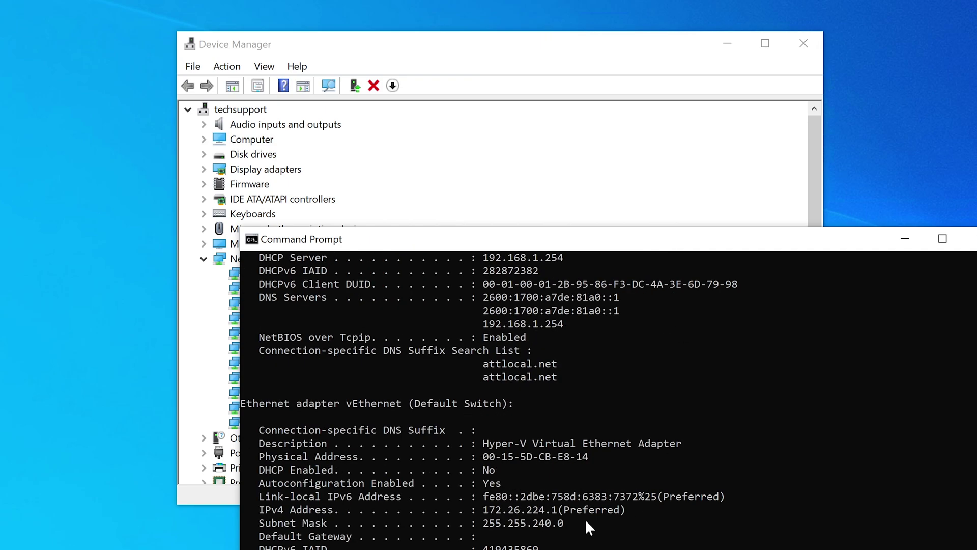
Compare the physical address of Hyper-V Virtual Ethernet Adapter #2 with the MAC address in Dameware's Wake On LAN settings.
scroll(586, 526, up, 4)
scroll(585, 519, up, 4)
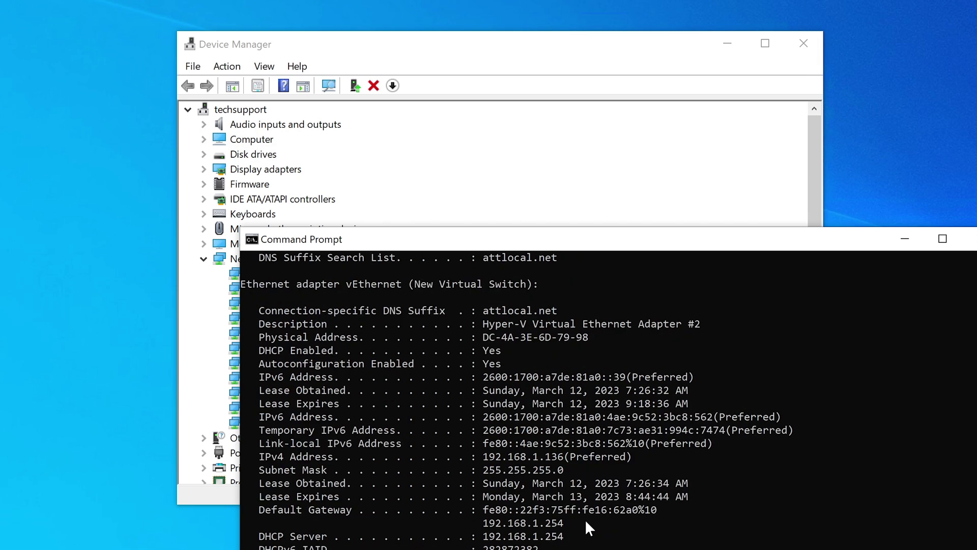
scroll(585, 517, down, 1)
drag(588, 338, 495, 340)
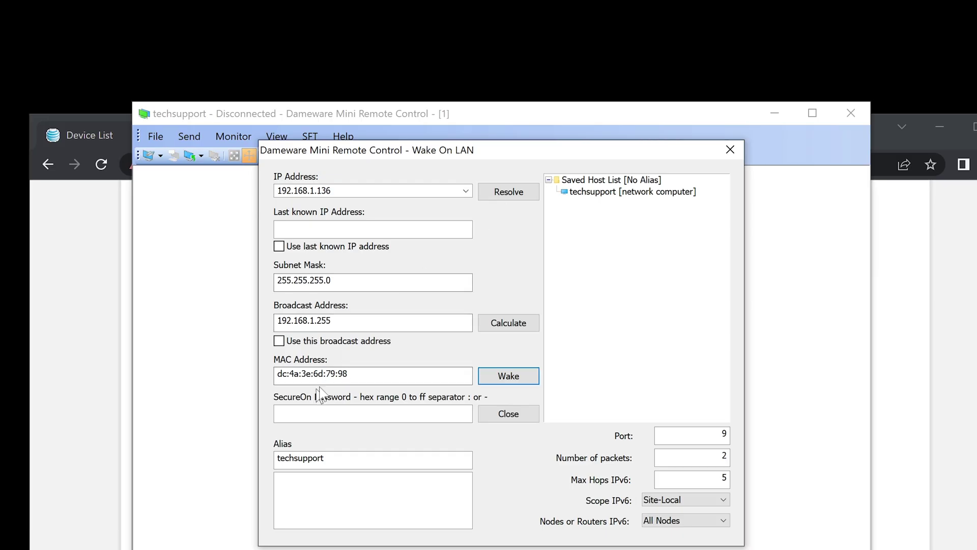
drag(351, 374, 273, 382)
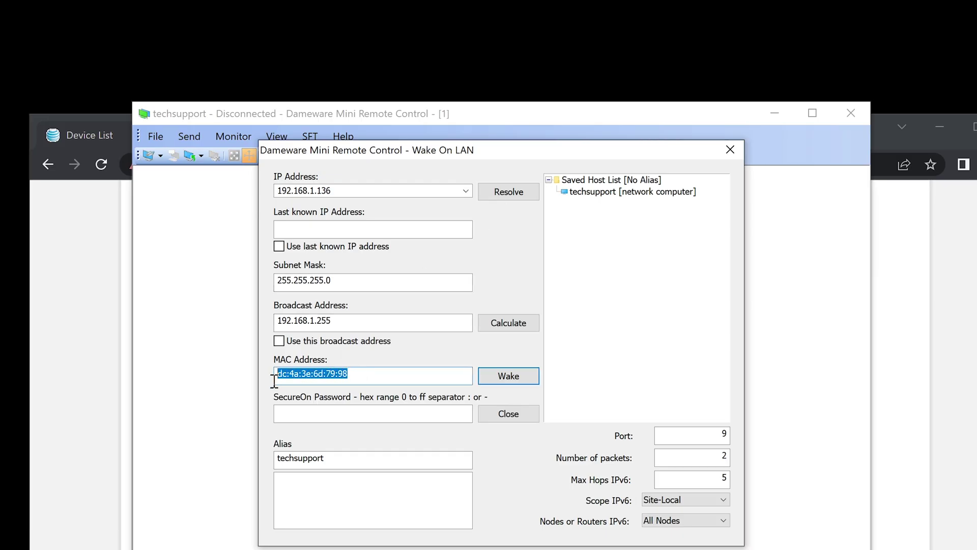
click(369, 375)
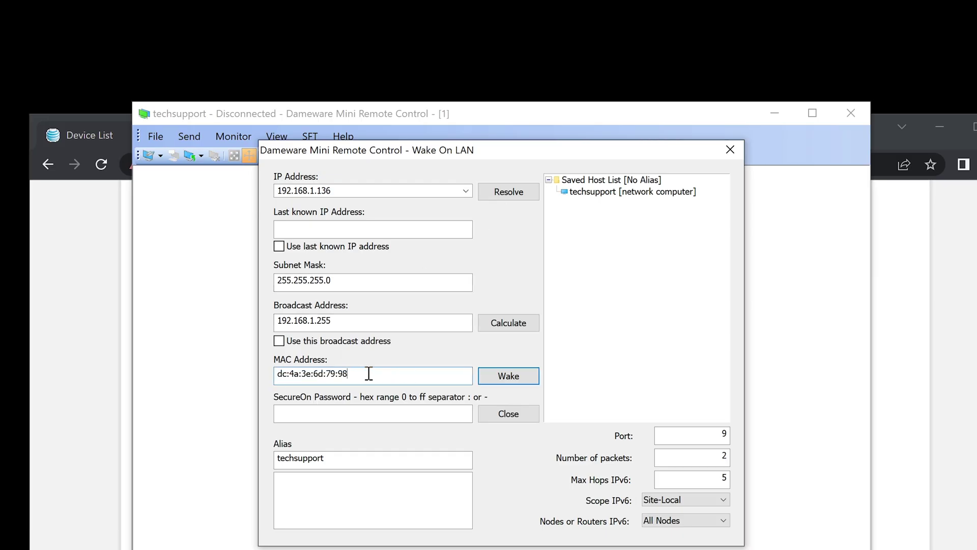
click(340, 368)
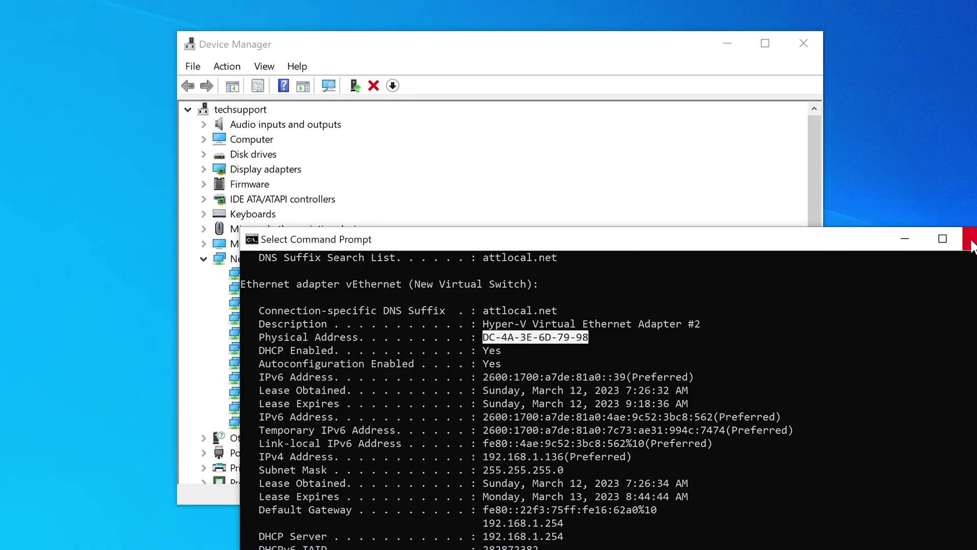
drag(686, 245, 465, 191)
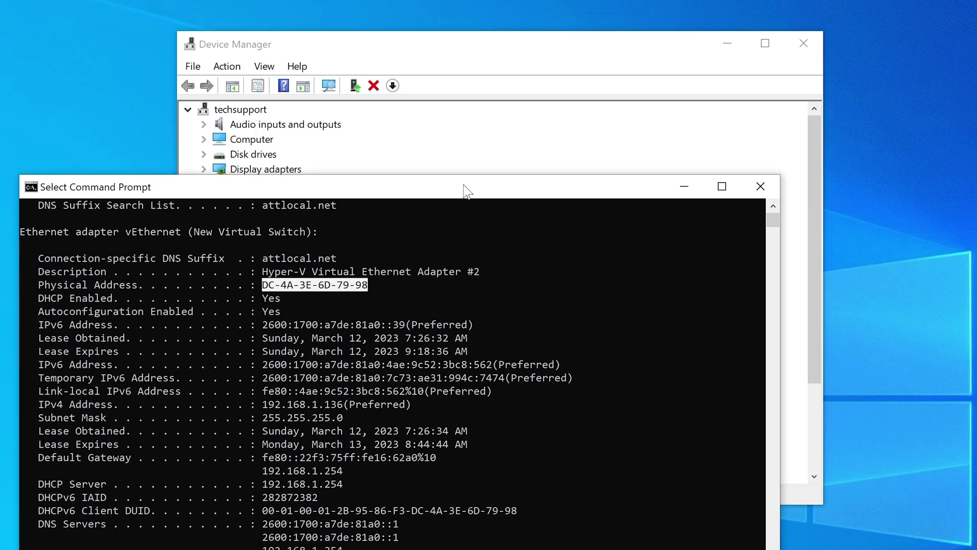
Minimize Command Prompt on the remote computer and open the DHCP console on the HYD-DC1 virtual machine.
drag(450, 193, 506, 190)
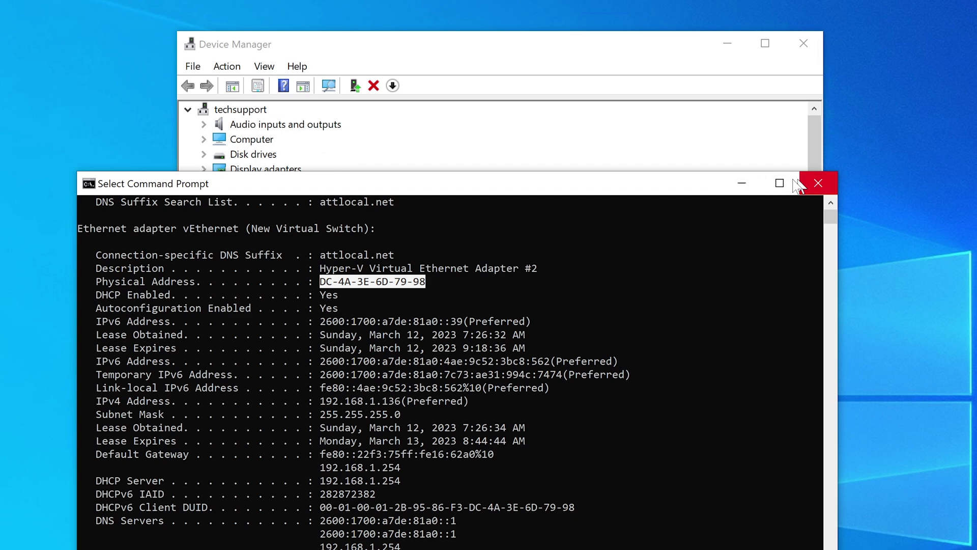
click(741, 182)
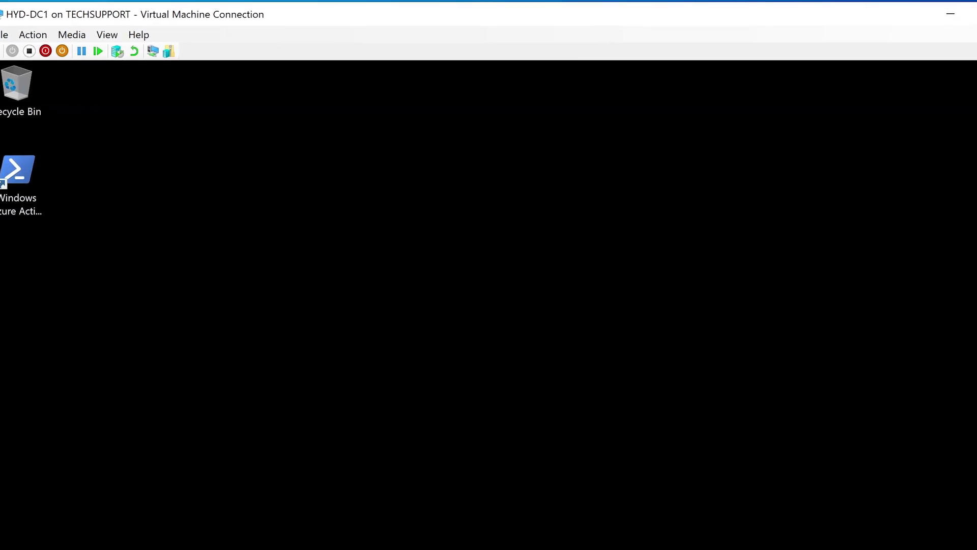
key(super)
click(171, 389)
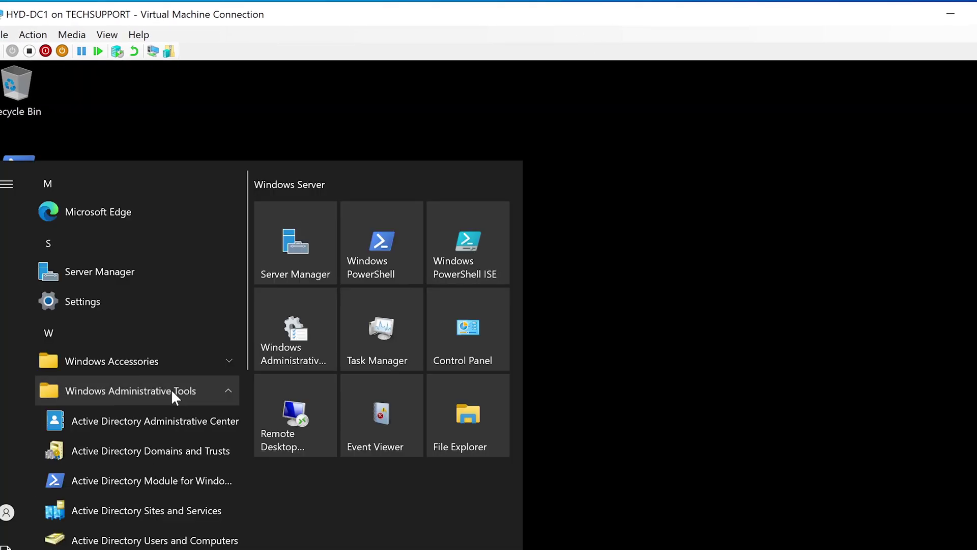
scroll(171, 389, down, 2)
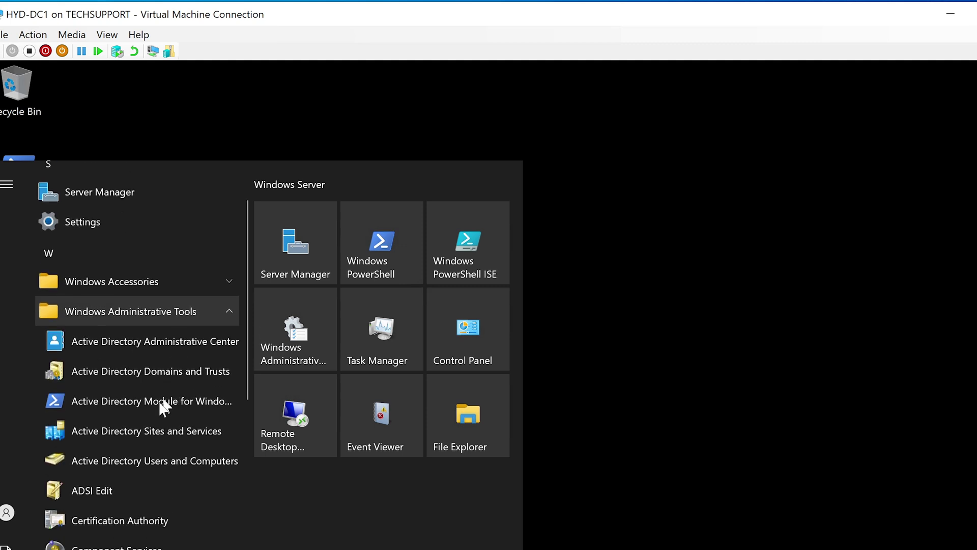
scroll(109, 484, down, 4)
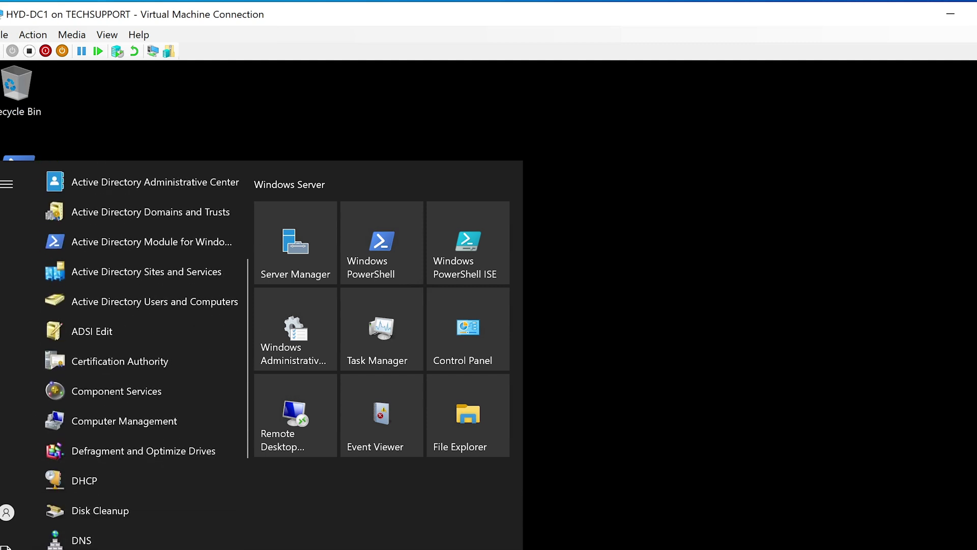
click(111, 482)
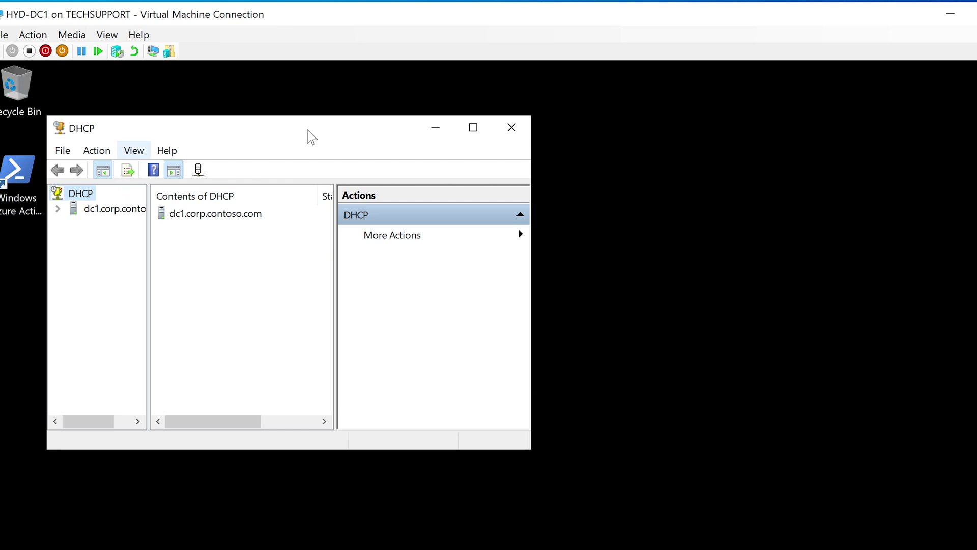
Enlarge the DHCP window and its console tree, and expand dc1.corp.contoso.com down through IPv4 to the contents of Scope [10.0.0.0] Corpnet.
drag(427, 129, 544, 121)
drag(648, 444, 774, 549)
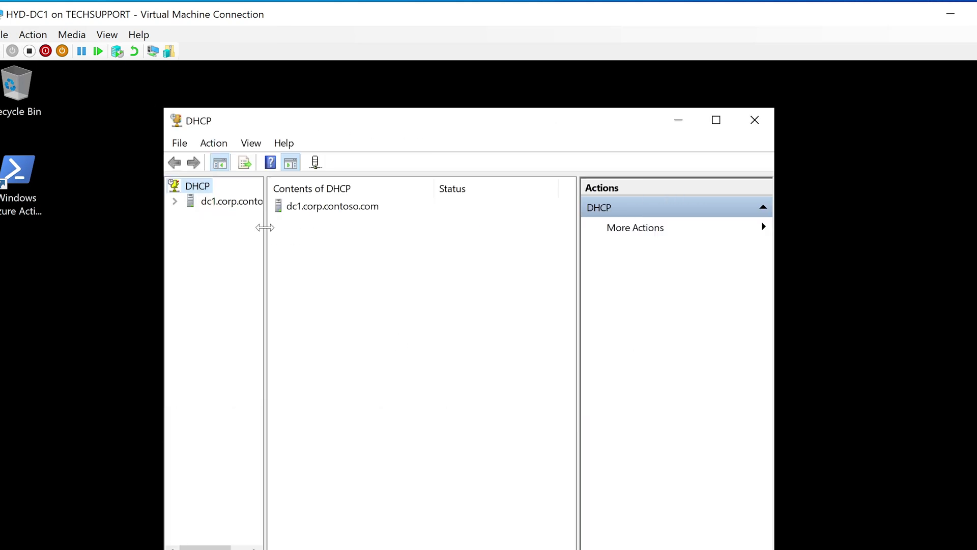
drag(265, 227, 366, 229)
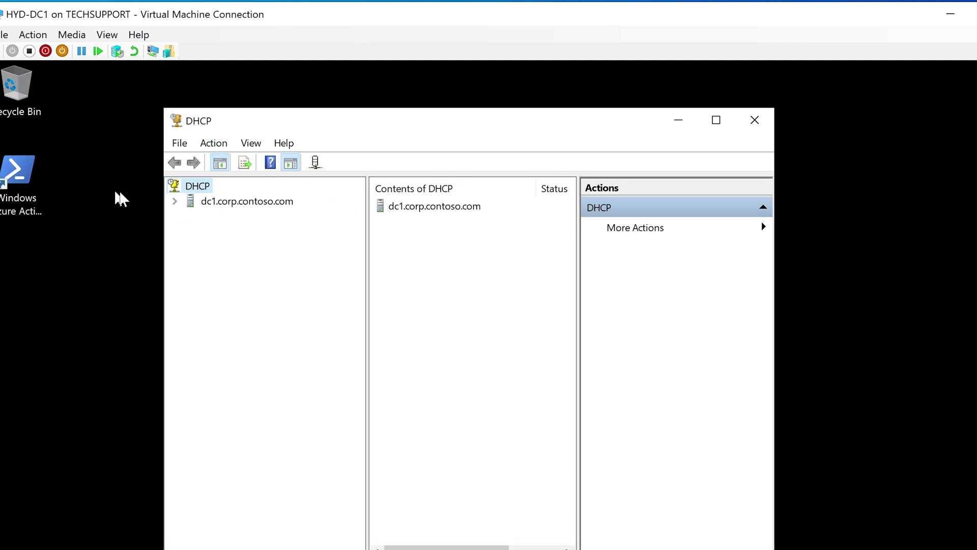
click(175, 202)
click(191, 216)
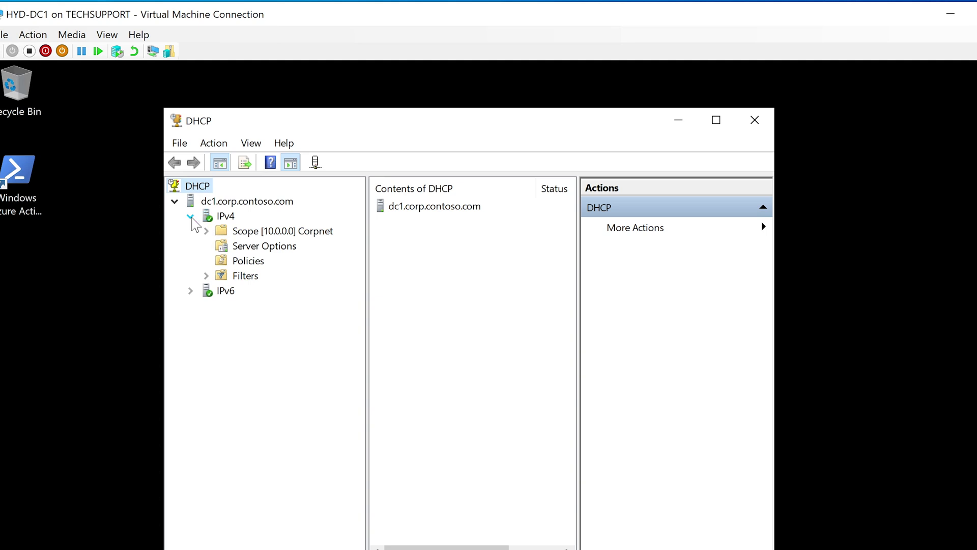
click(207, 230)
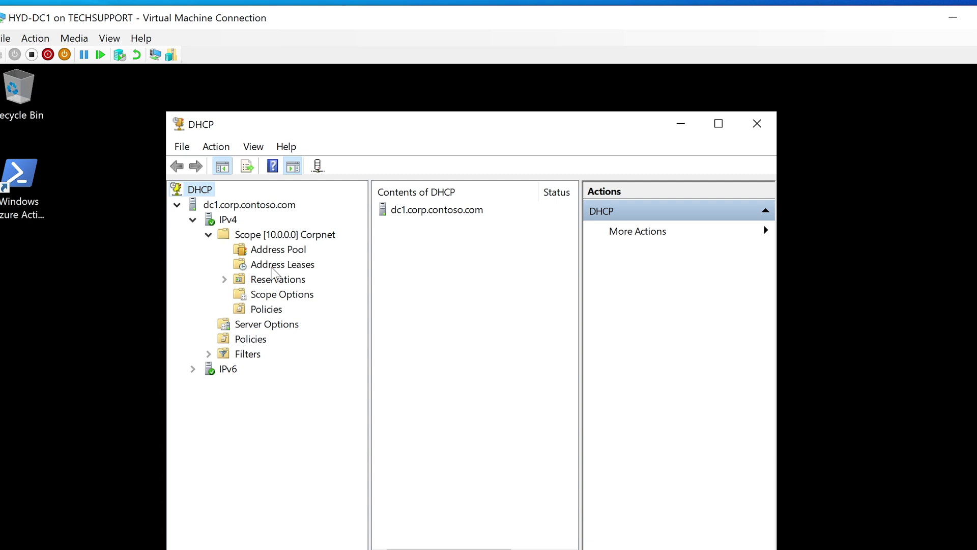
Widen the DHCP window and check the Address Leases and Reservations of the Corpnet scope.
drag(777, 356, 974, 357)
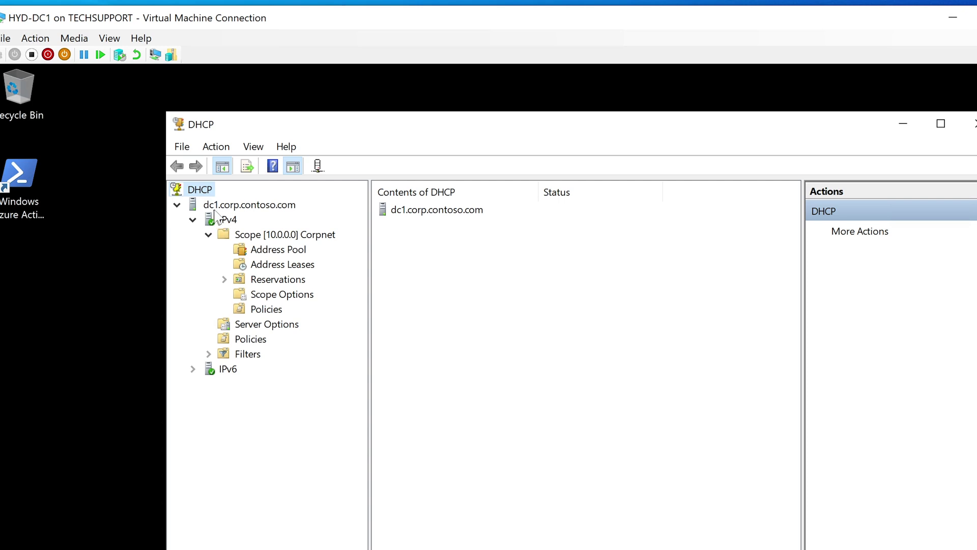
click(270, 265)
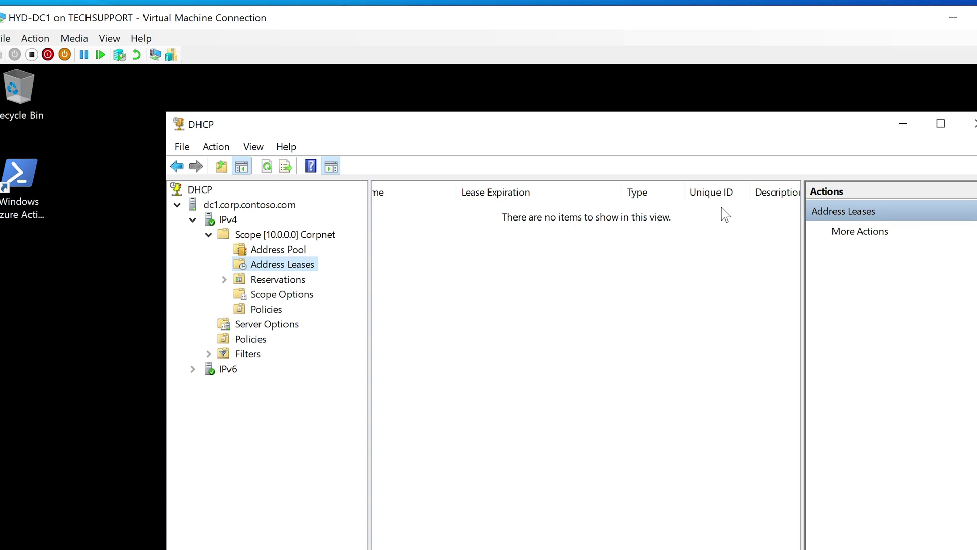
click(275, 281)
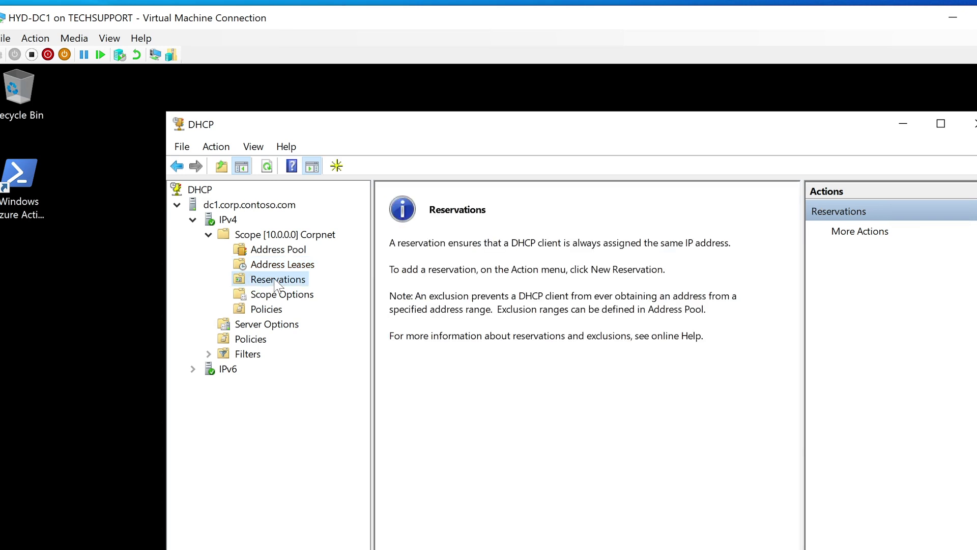